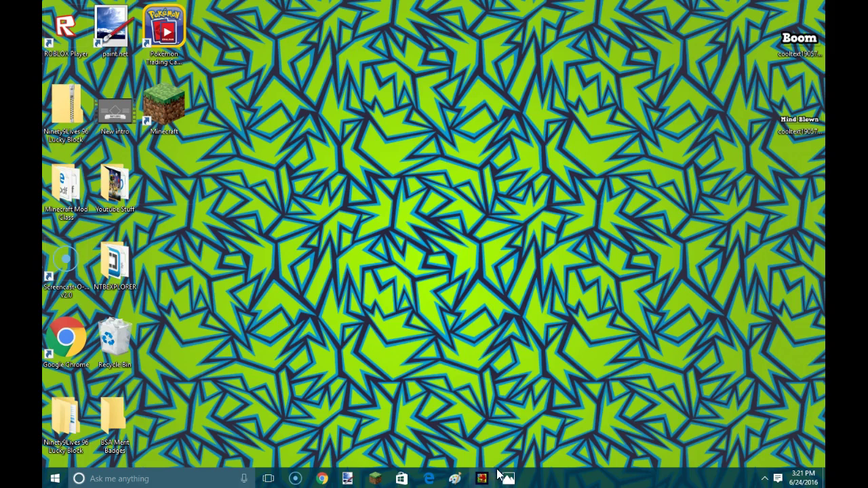
# Switch to paint.net, where the blue and green gradient image is open
pyautogui.moveTo(512, 482)
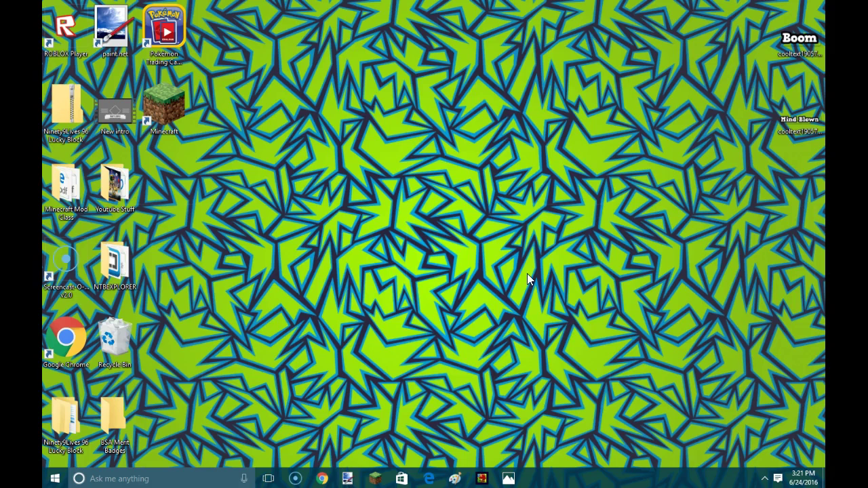
pyautogui.click(348, 479)
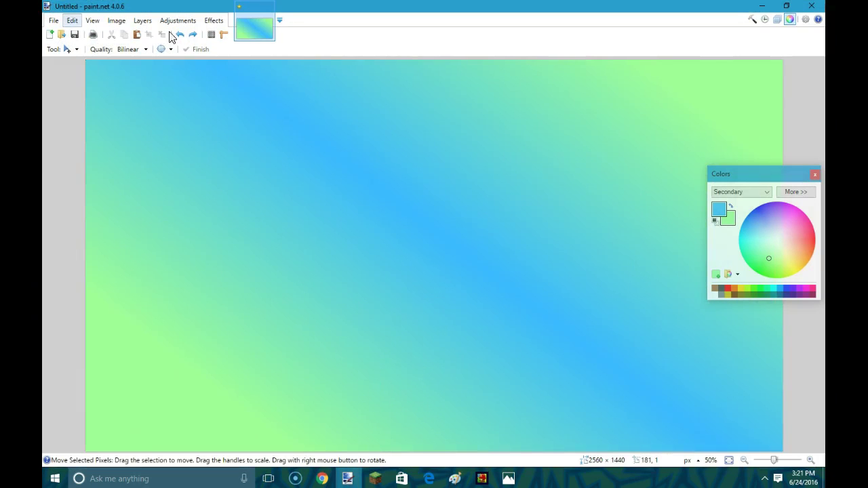
pyautogui.click(71, 20)
pyautogui.click(130, 13)
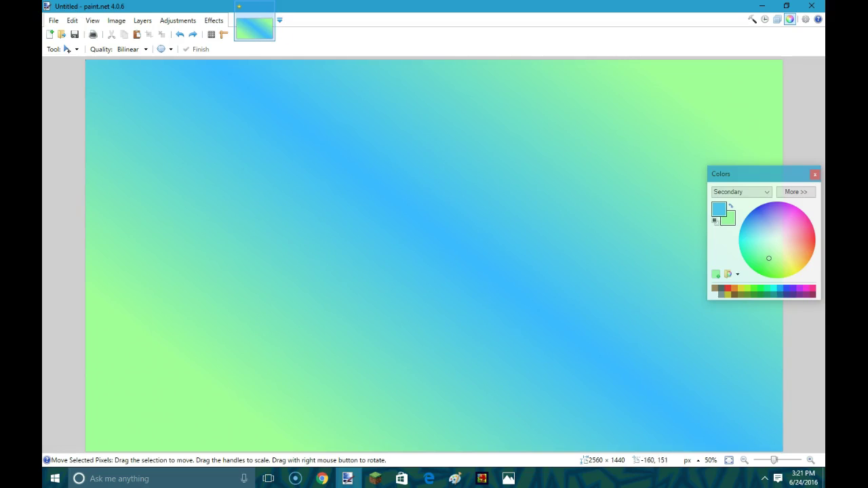
# Create a blank image 2560 × 1440 pixels in size and close it again
pyautogui.click(53, 20)
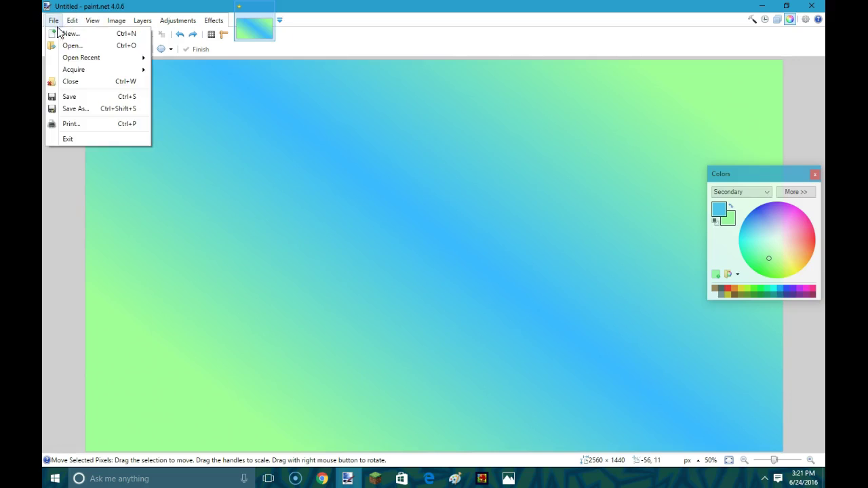
pyautogui.click(62, 33)
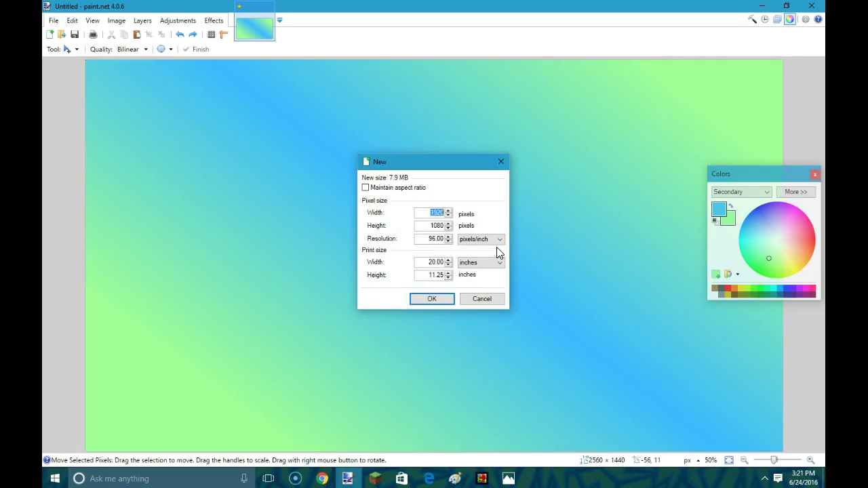
pyautogui.write('256')
pyautogui.click(432, 299)
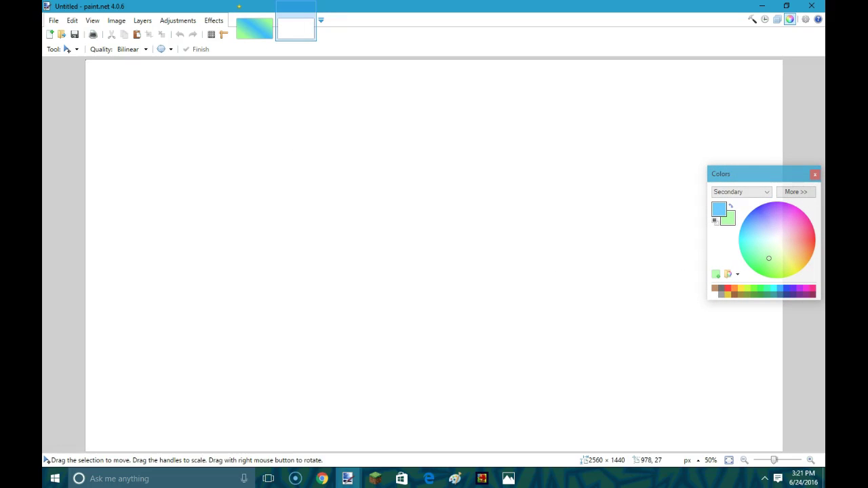
pyautogui.click(310, 8)
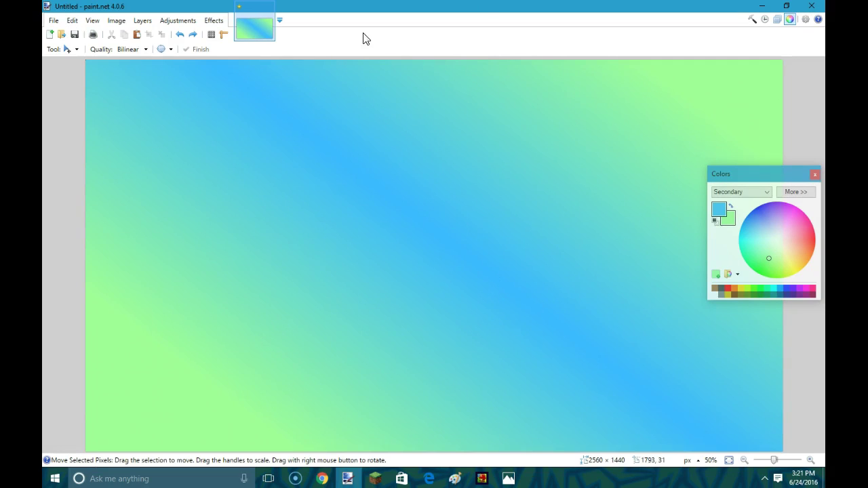
# Save the gradient image as a PNG named Tutorial Background in the Pictures folder, with auto-detected bit depth
pyautogui.click(52, 21)
pyautogui.click(73, 110)
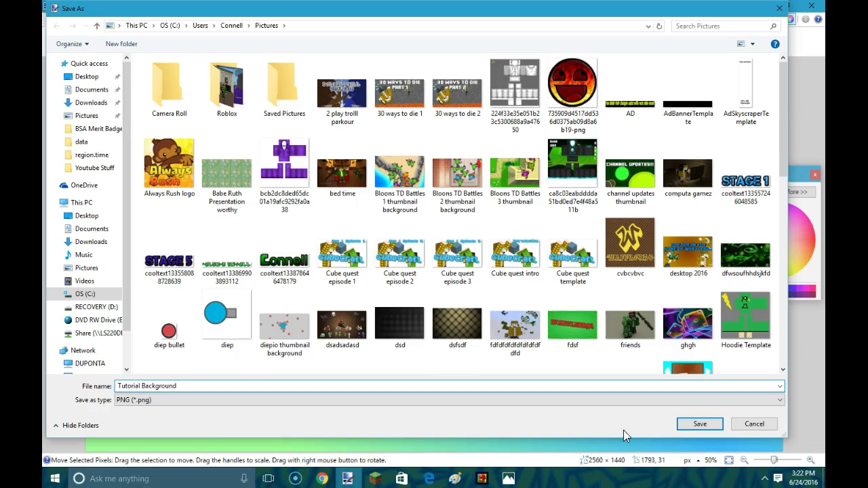
pyautogui.click(685, 423)
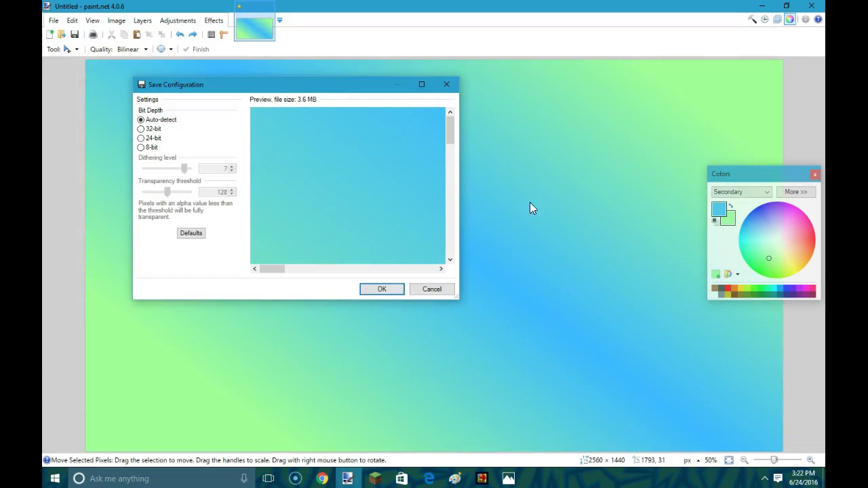
pyautogui.click(382, 289)
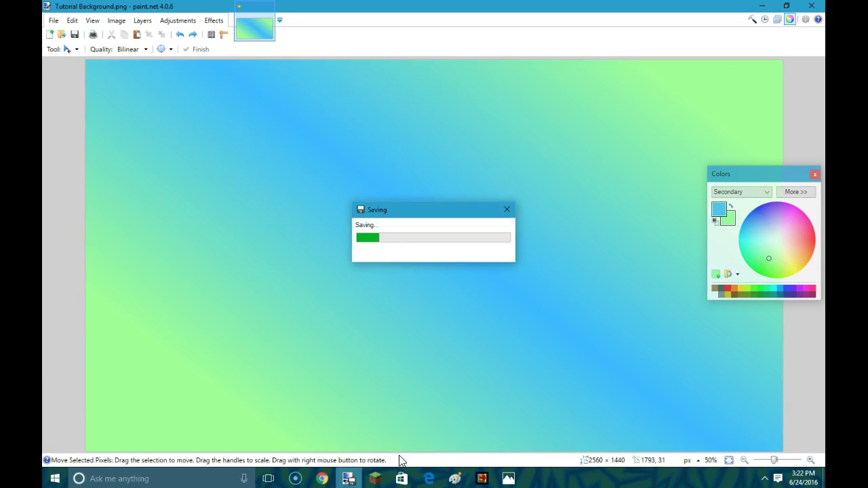
# Switch to Google Chrome and open the bookmarked Panzoid background maker
pyautogui.moveTo(322, 478)
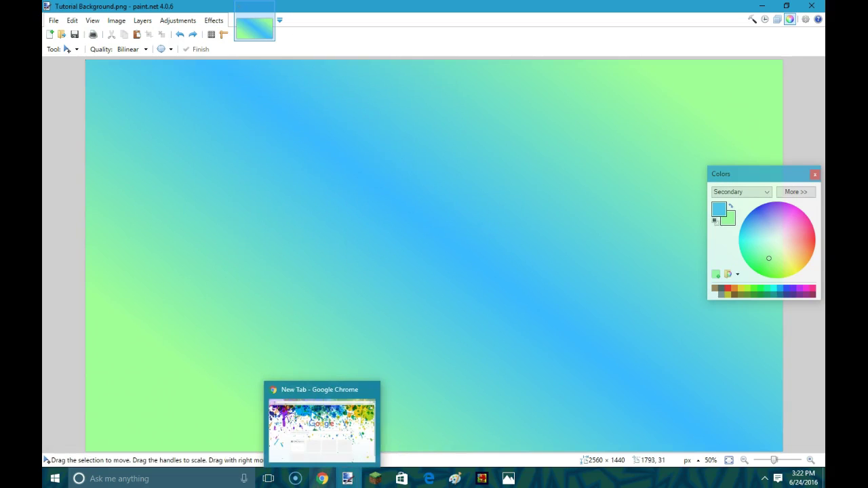
pyautogui.click(322, 428)
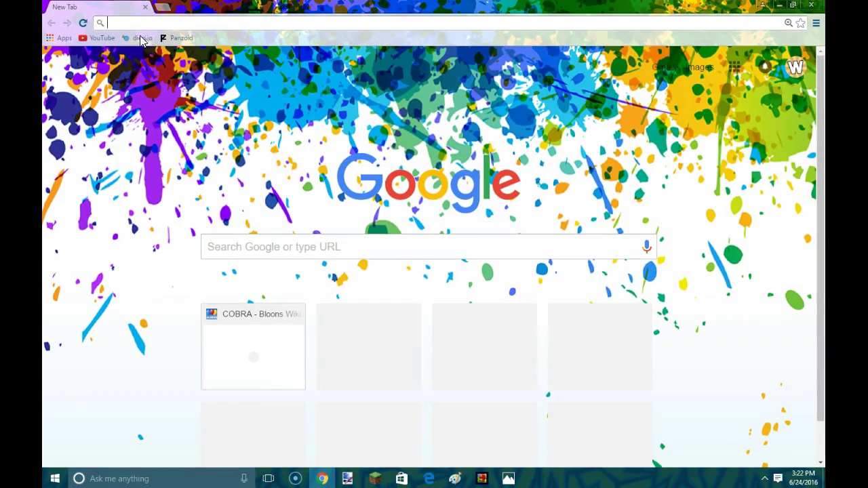
pyautogui.click(181, 39)
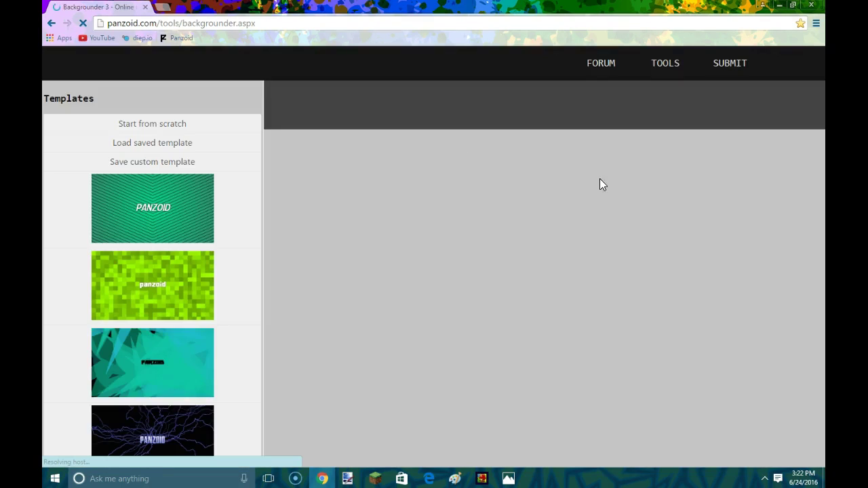
# Search Google for panzoid in a new tab and open the Panzoid home page
pyautogui.hotkey('ctrl', 't')
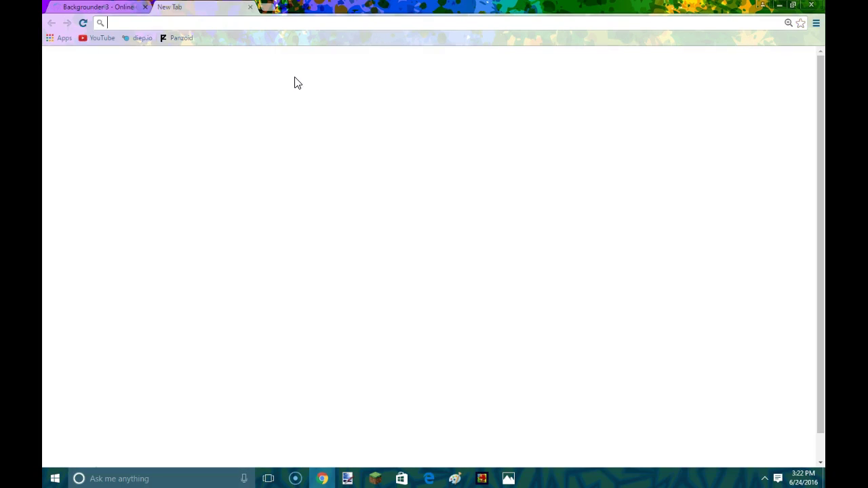
pyautogui.write('panzoid')
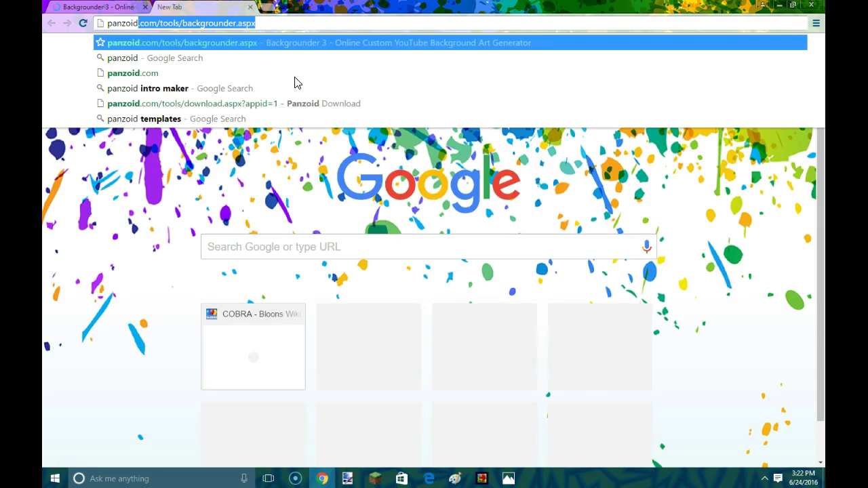
pyautogui.press('Delete')
pyautogui.press('Return')
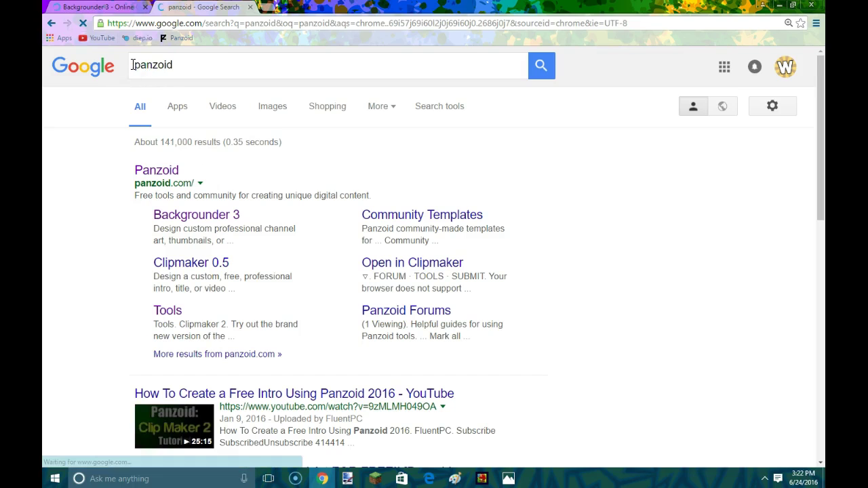
pyautogui.click(155, 64)
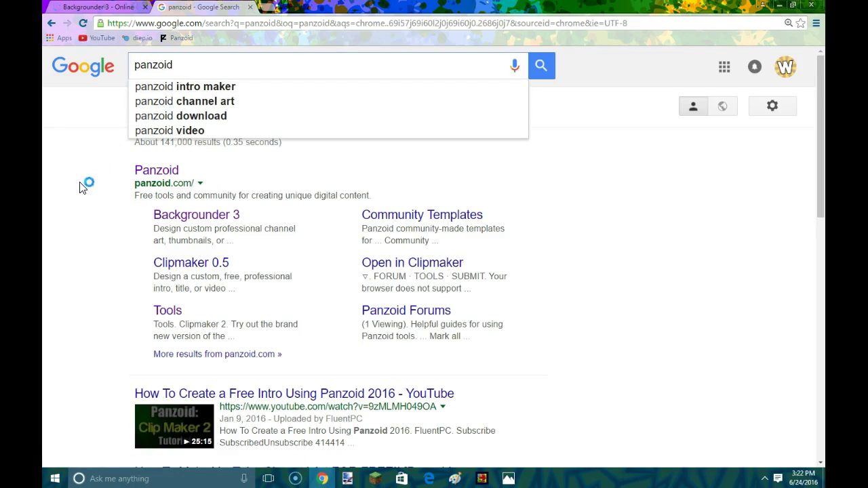
pyautogui.click(157, 177)
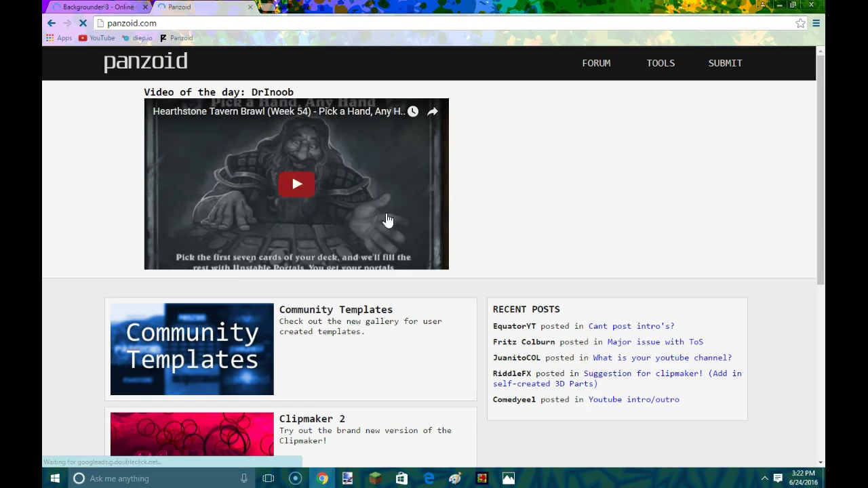
# Open the Backgrounder 3 tool from the Panzoid home page
pyautogui.scroll(-3, 163, 134)
pyautogui.scroll(-5, 163, 134)
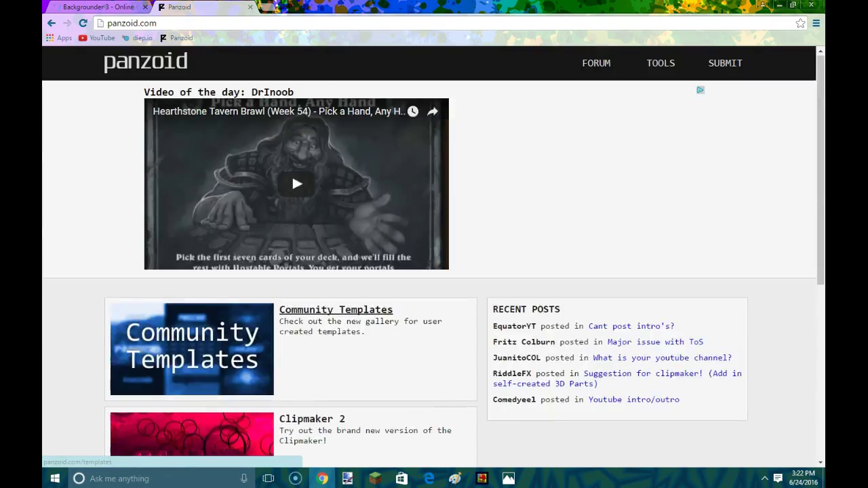
pyautogui.click(98, 7)
pyautogui.hotkey('ctrl', 'Tab')
pyautogui.scroll(-6, 403, 349)
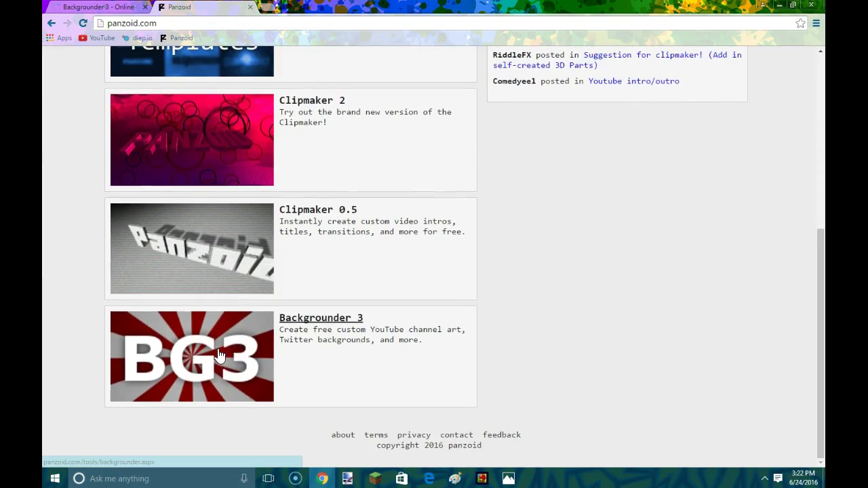
pyautogui.click(219, 356)
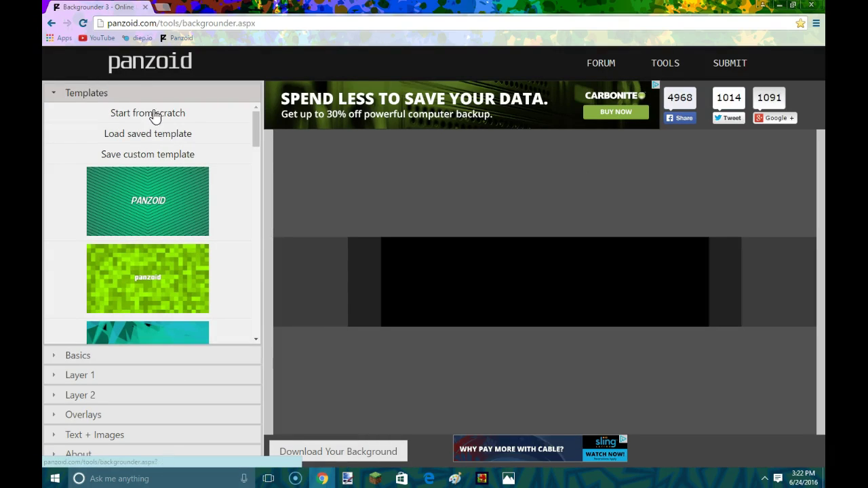
# Try the YouTube One and YouTube Channel Avatar types in the Basics settings
pyautogui.click(147, 358)
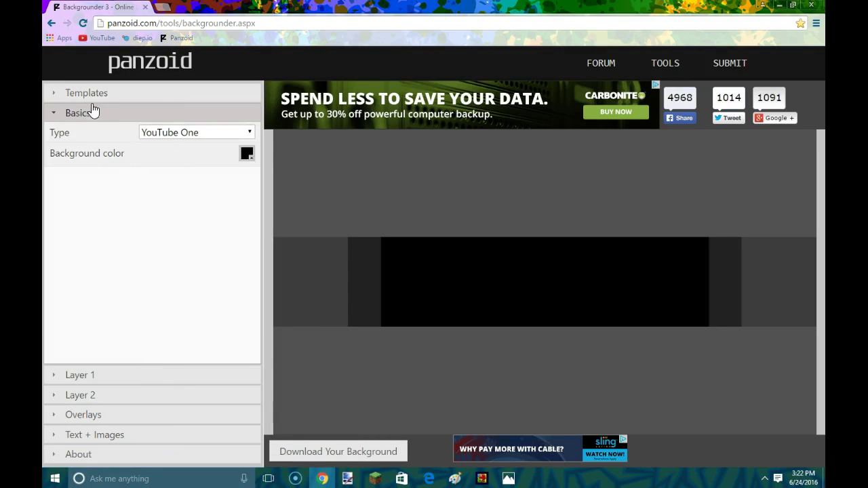
pyautogui.click(206, 135)
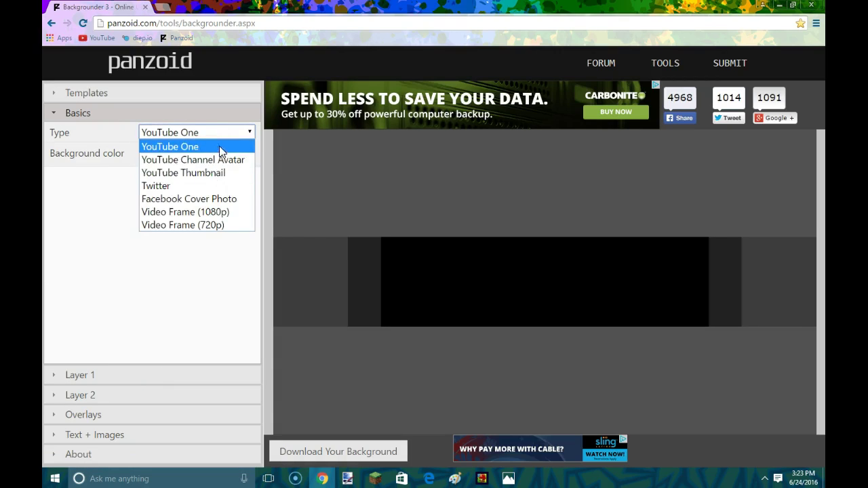
pyautogui.click(215, 146)
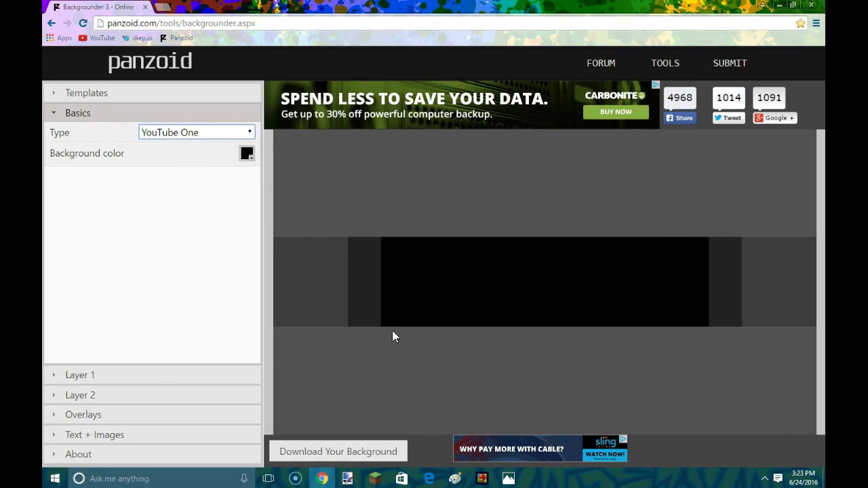
pyautogui.click(182, 135)
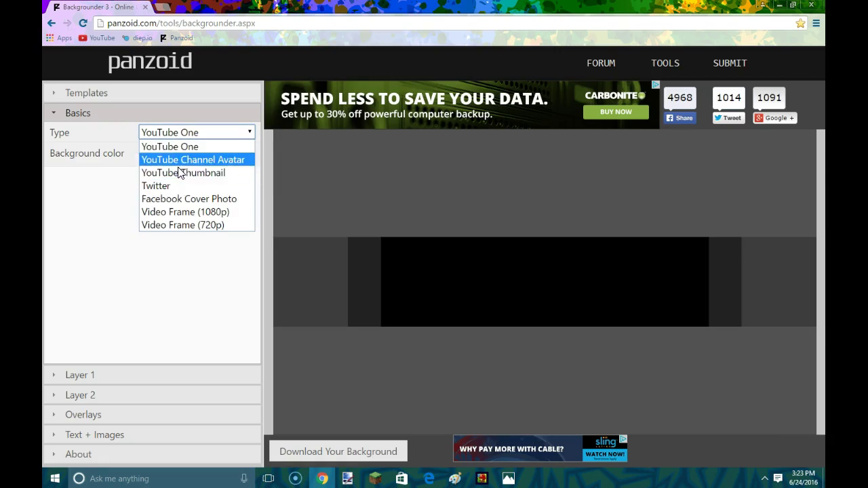
pyautogui.click(178, 158)
# Set the background type to YouTube Thumbnail
pyautogui.click(170, 134)
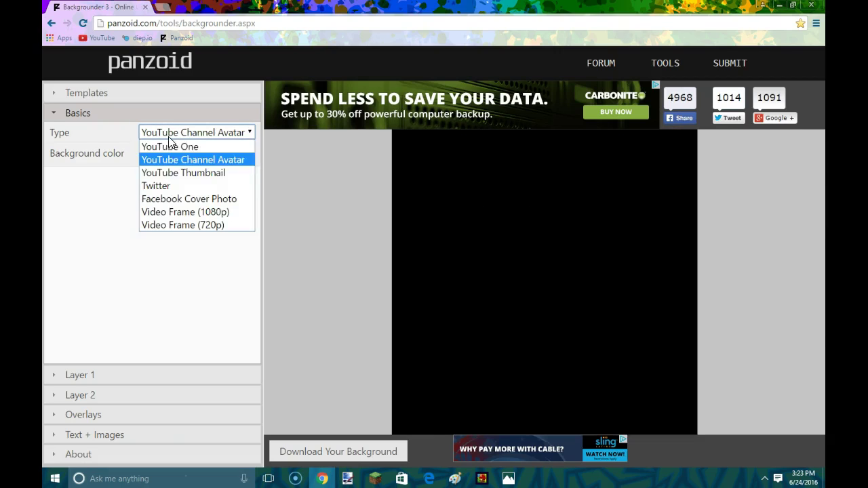
pyautogui.click(192, 172)
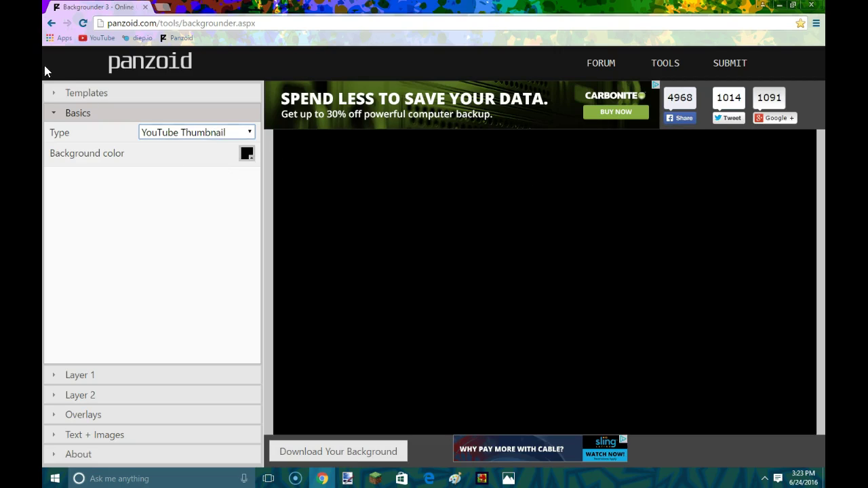
pyautogui.click(178, 135)
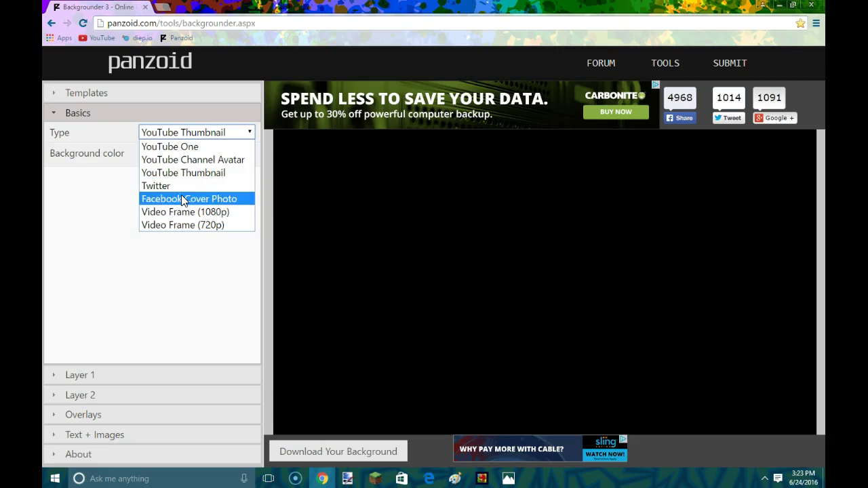
pyautogui.click(210, 136)
pyautogui.click(210, 136)
pyautogui.click(220, 174)
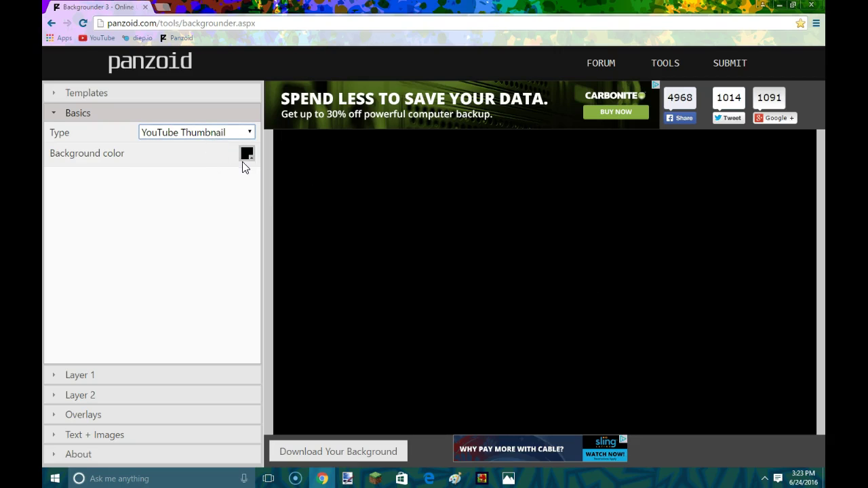
# Set the background color to white (ffffff)
pyautogui.click(247, 156)
pyautogui.moveTo(314, 201); pyautogui.dragTo(170, 194)
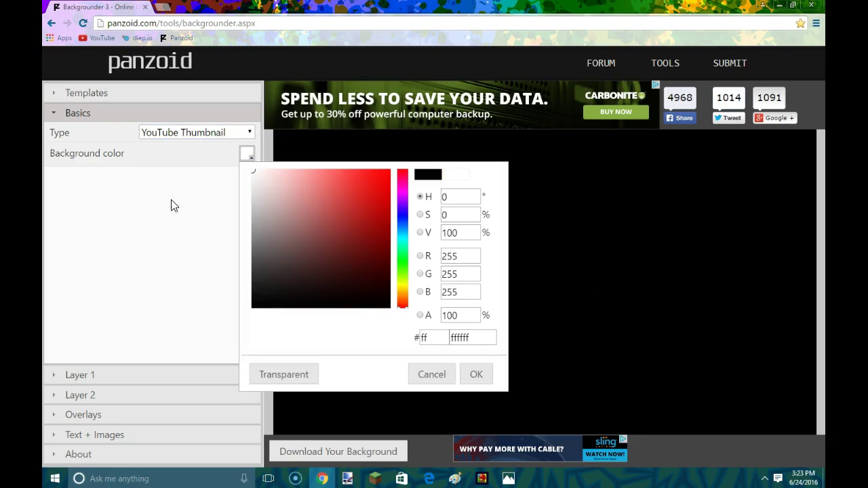
pyautogui.click(171, 197)
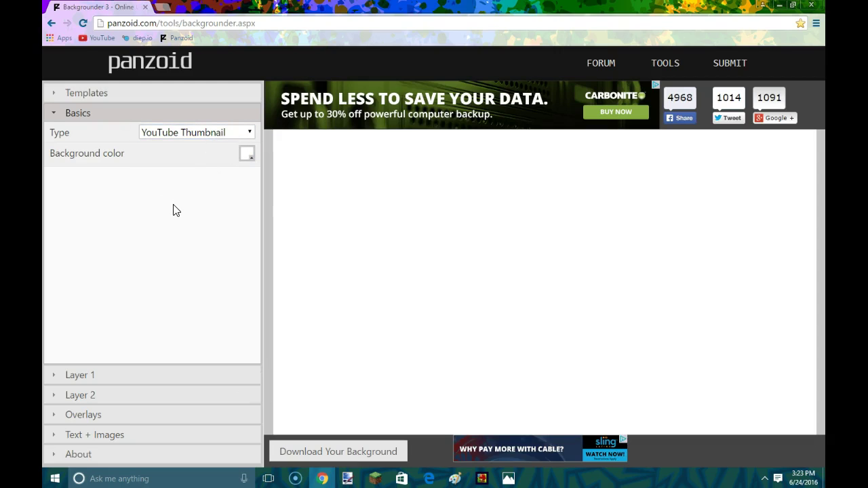
# Upload the green and orange zigzag pattern image from the Downloads folder as the Layer 1 background image
pyautogui.click(135, 377)
pyautogui.click(141, 171)
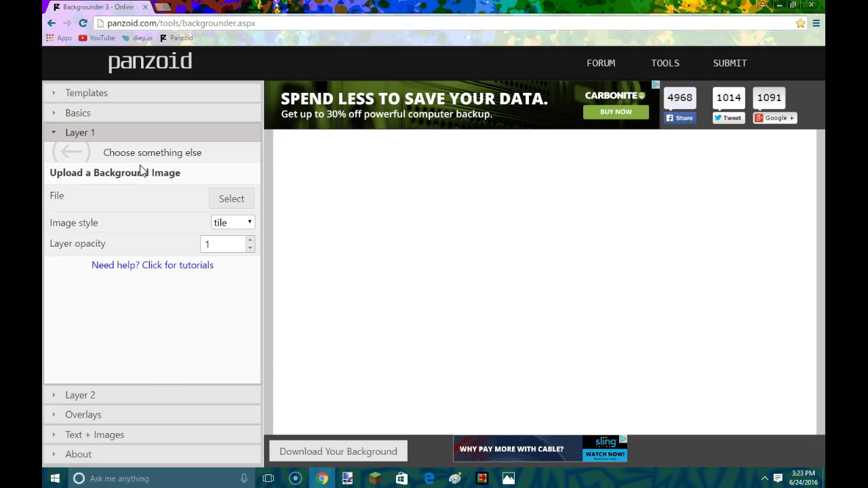
pyautogui.click(226, 198)
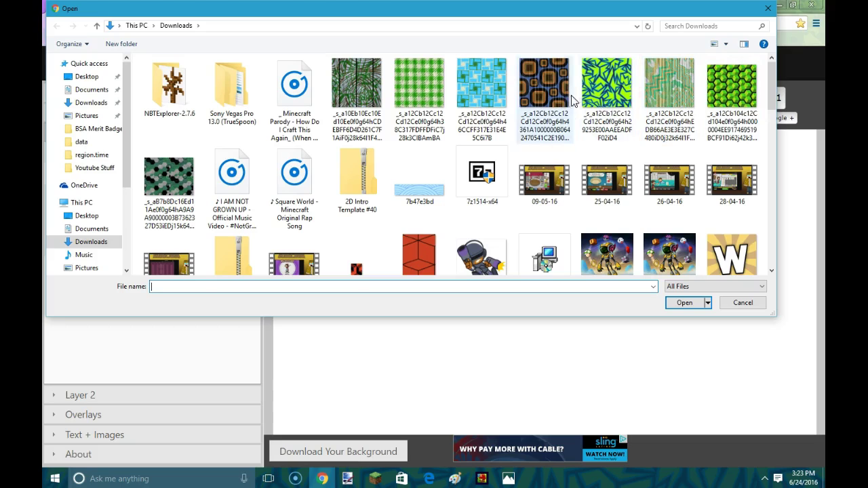
pyautogui.click(673, 80)
pyautogui.click(684, 303)
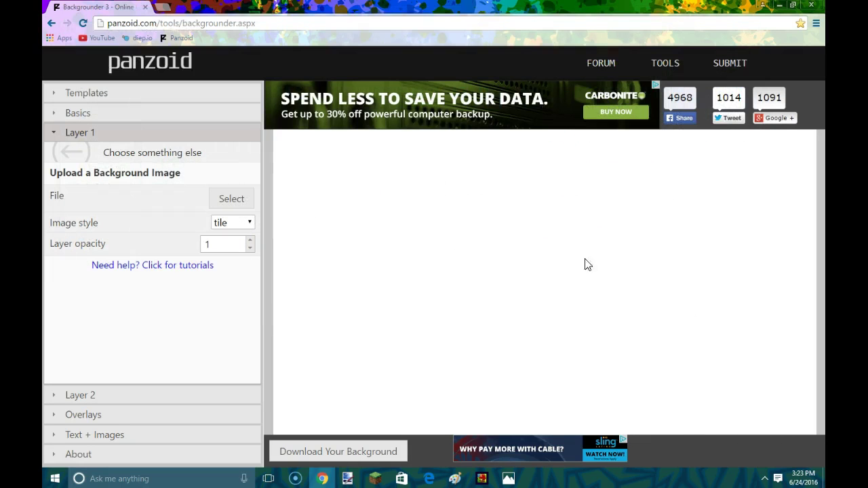
# Set Layer 1's image style to fill and replace its image with Tutorial Background from the Pictures folder
pyautogui.click(231, 223)
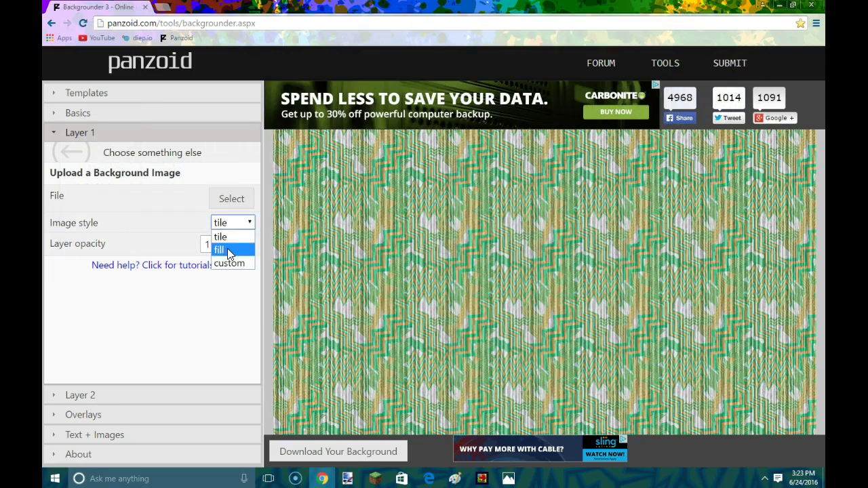
pyautogui.click(227, 250)
pyautogui.click(239, 199)
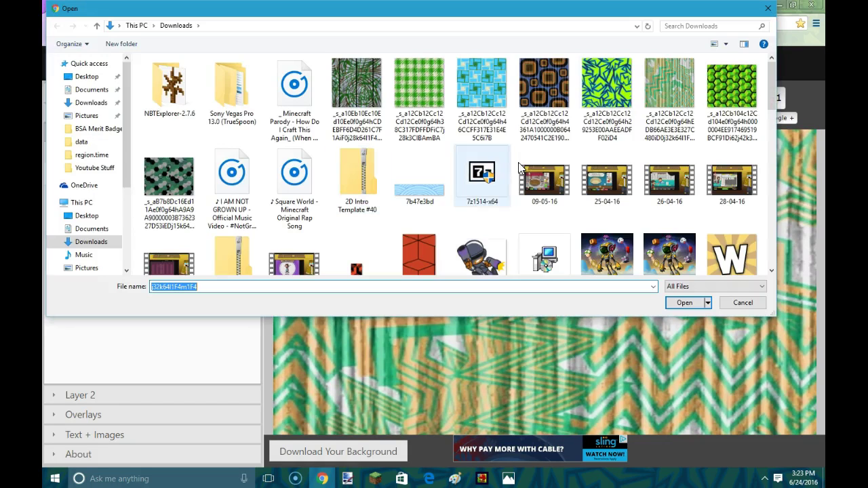
pyautogui.moveTo(773, 102); pyautogui.dragTo(775, 230)
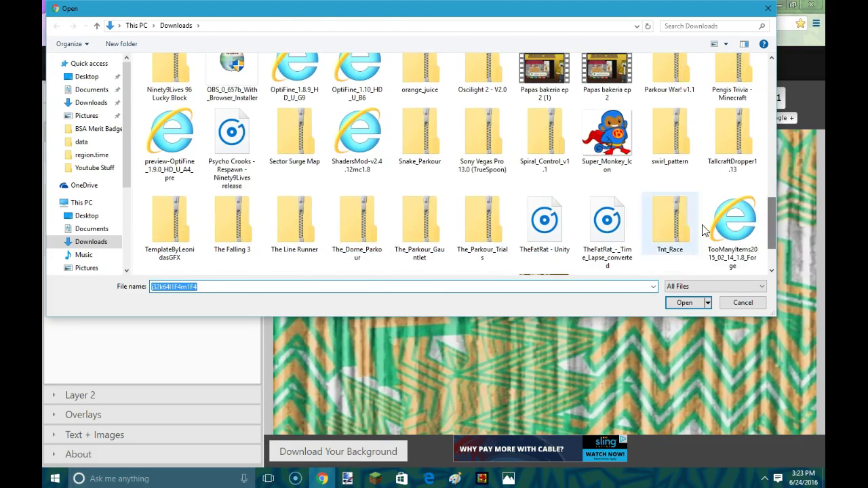
pyautogui.click(86, 268)
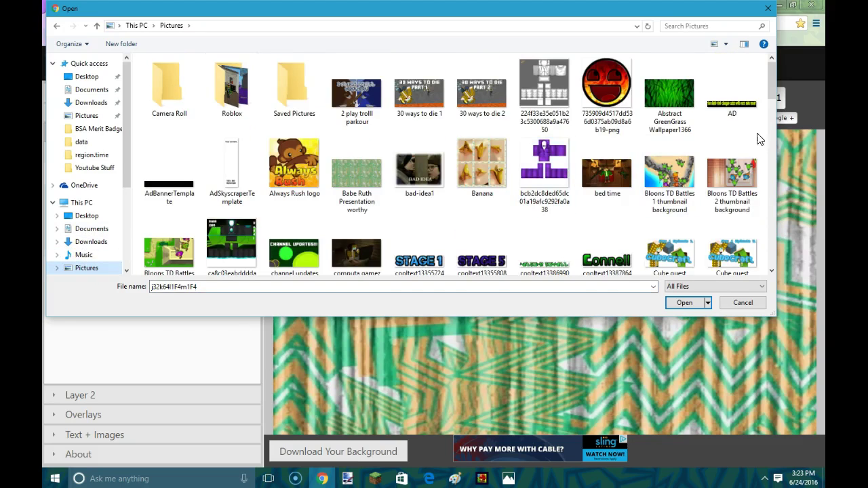
pyautogui.moveTo(771, 86); pyautogui.dragTo(775, 101)
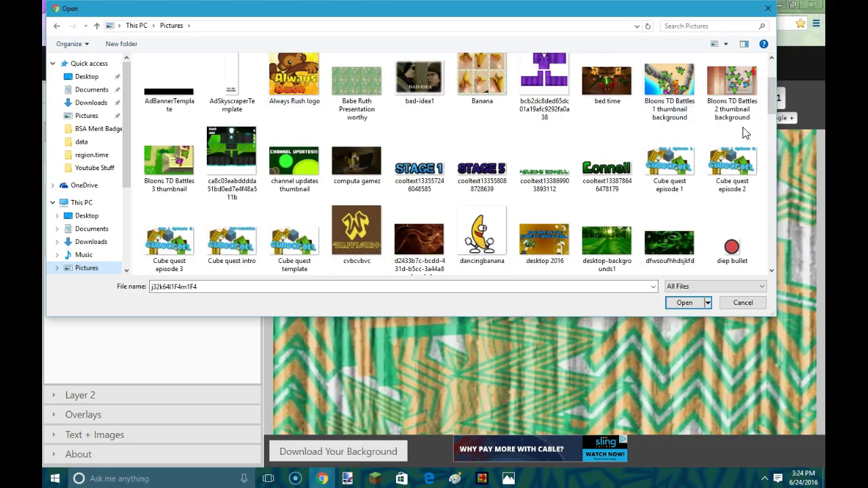
pyautogui.moveTo(774, 100); pyautogui.dragTo(788, 218)
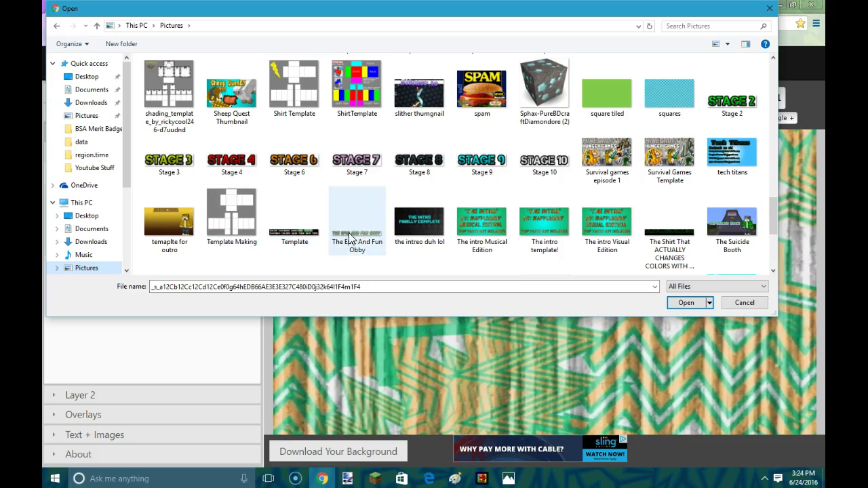
pyautogui.moveTo(776, 211); pyautogui.dragTo(773, 248)
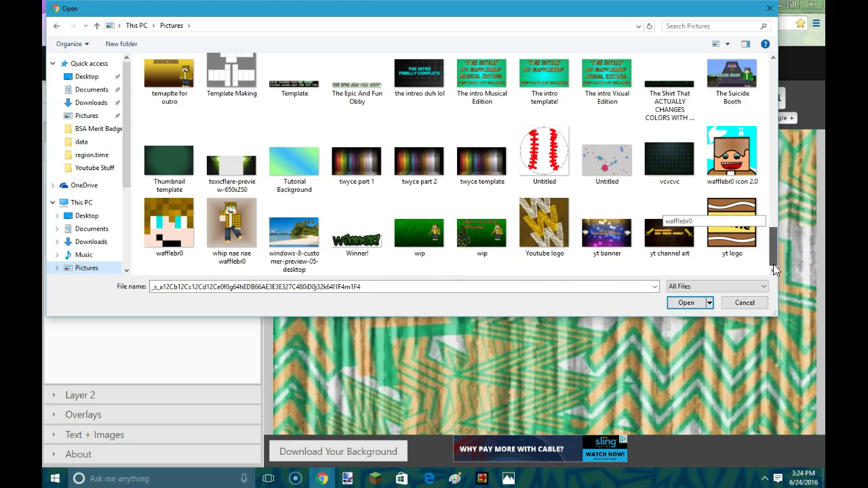
pyautogui.click(295, 163)
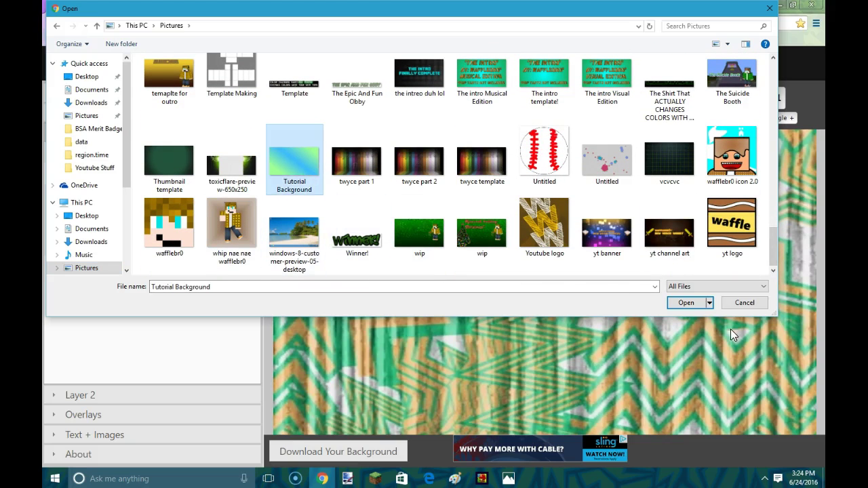
pyautogui.click(685, 302)
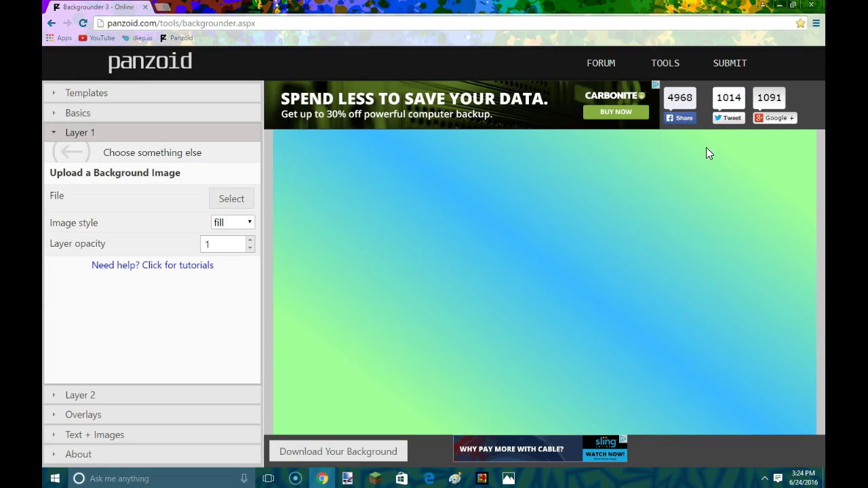
# Upload the dark geometric polygon pattern from the Downloads folder as the Layer 2 background image
pyautogui.click(115, 399)
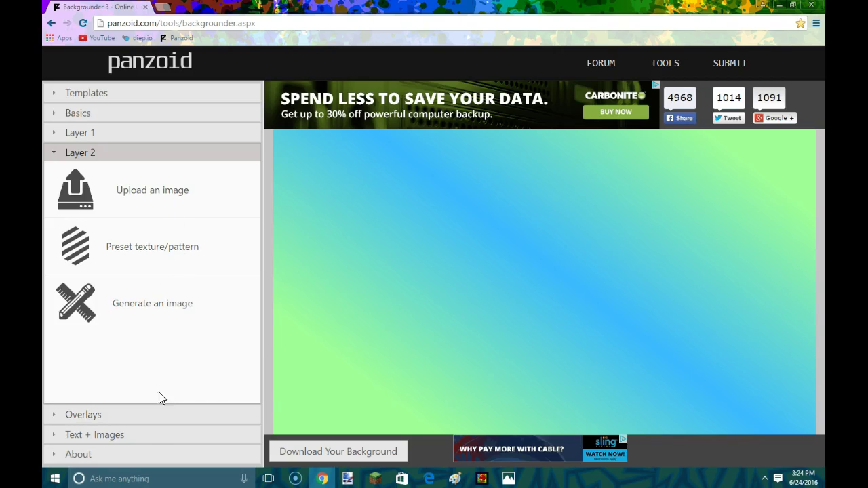
pyautogui.click(178, 202)
pyautogui.click(231, 219)
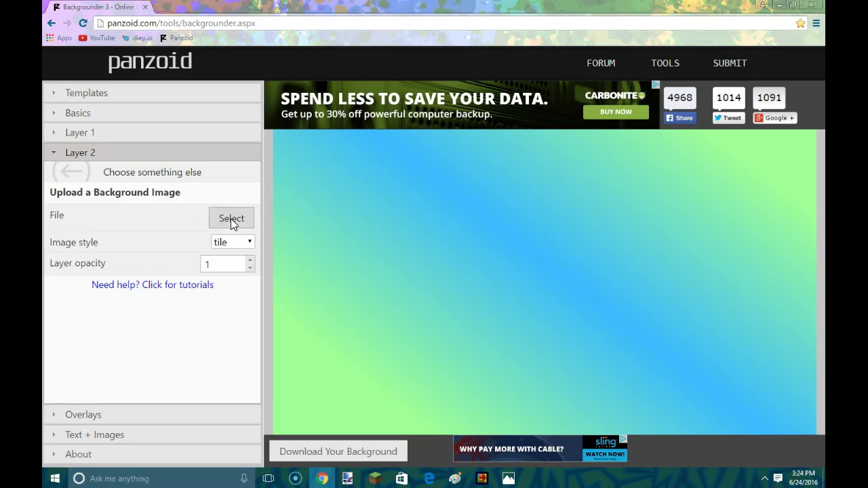
pyautogui.moveTo(773, 84); pyautogui.dragTo(777, 111)
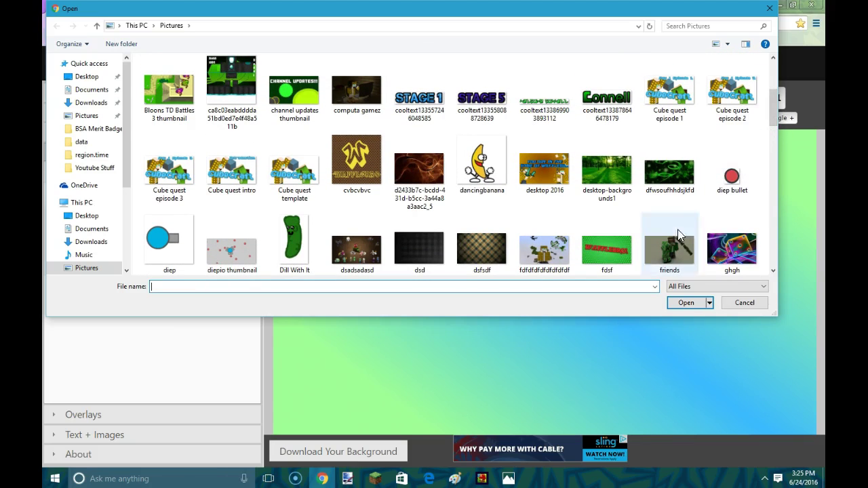
pyautogui.click(87, 242)
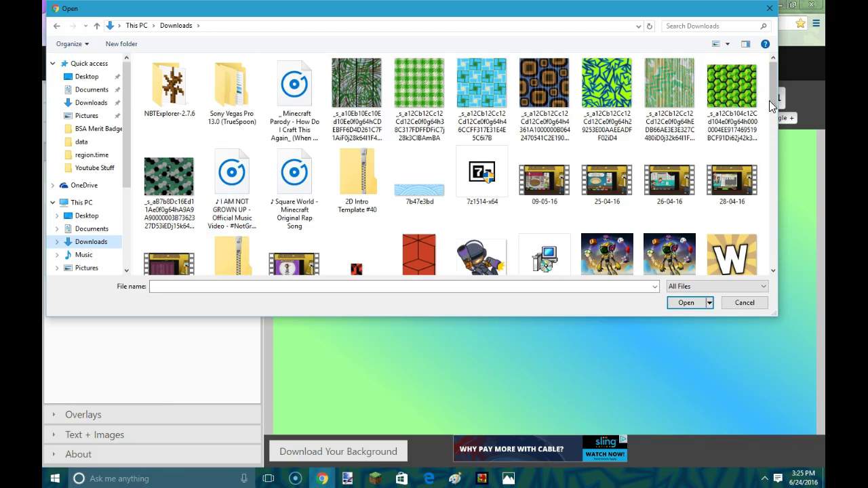
pyautogui.moveTo(773, 88); pyautogui.dragTo(775, 189)
pyautogui.click(228, 99)
pyautogui.click(686, 303)
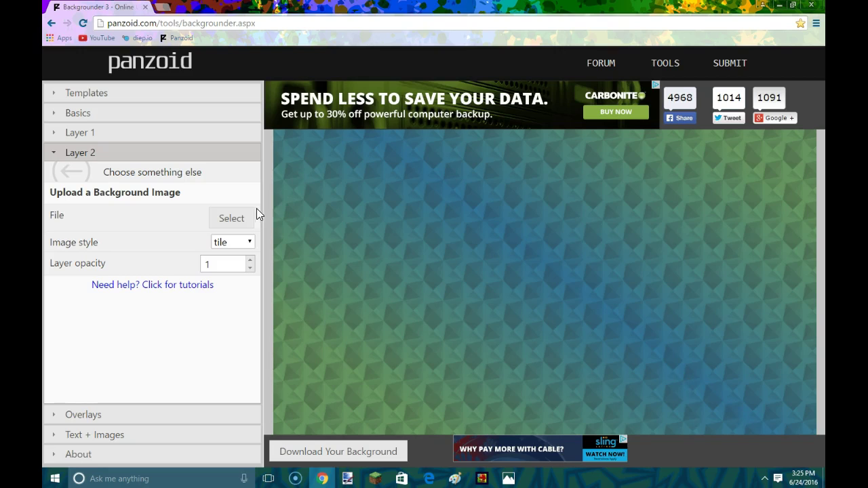
# Set the Layer 2 opacity to 0.5
pyautogui.click(248, 268)
pyautogui.click(249, 267)
pyautogui.click(248, 268)
pyautogui.click(248, 270)
pyautogui.click(248, 270)
pyautogui.click(248, 270)
pyautogui.click(250, 260)
pyautogui.click(250, 268)
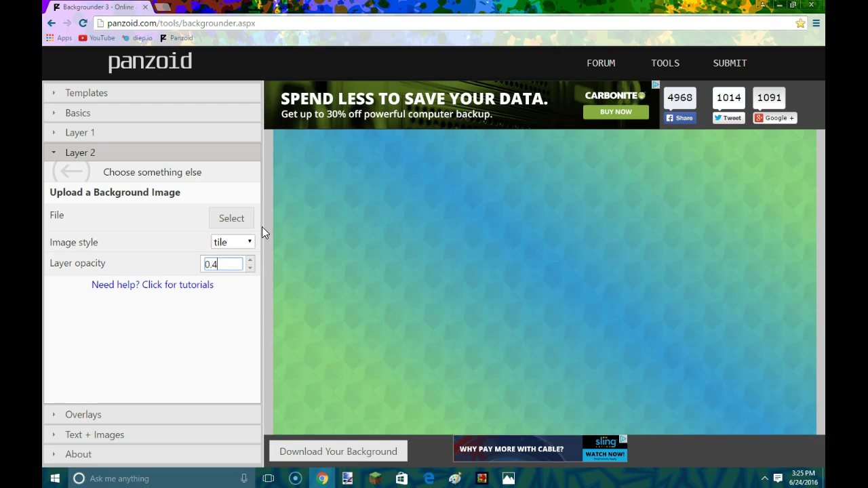
pyautogui.click(249, 261)
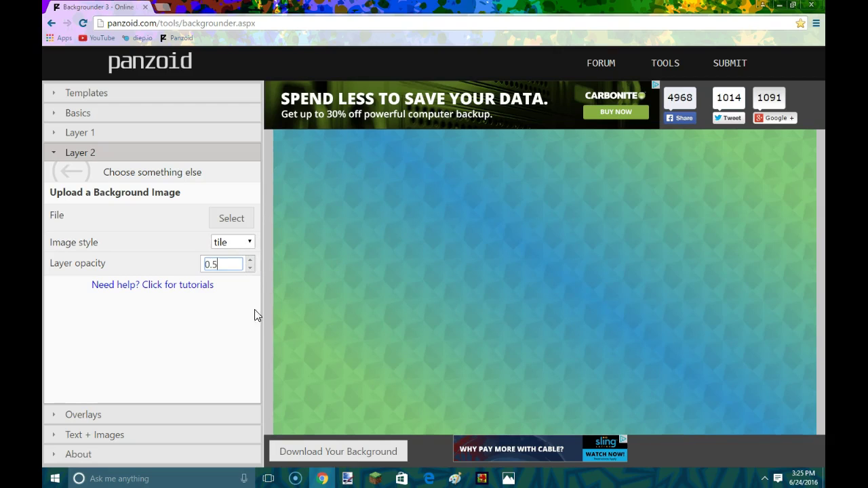
# Add a text sprite to the background and change its wording to "Youtube Graphics Tutorial"
pyautogui.click(180, 411)
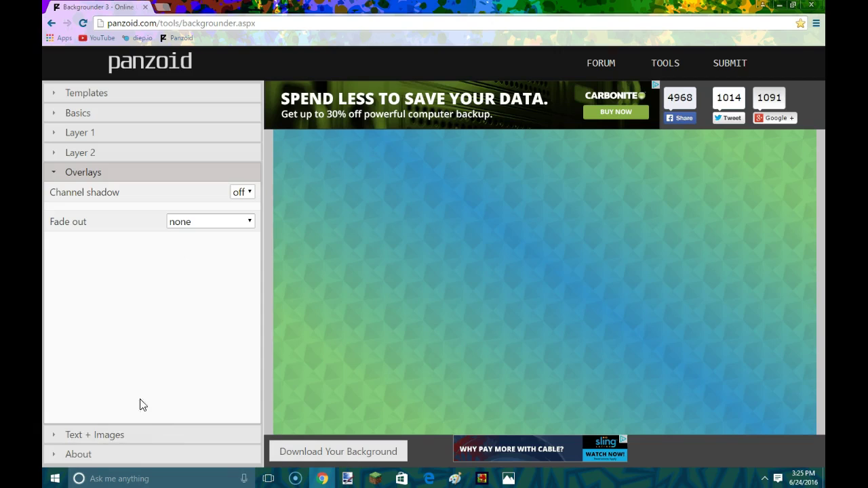
pyautogui.click(128, 440)
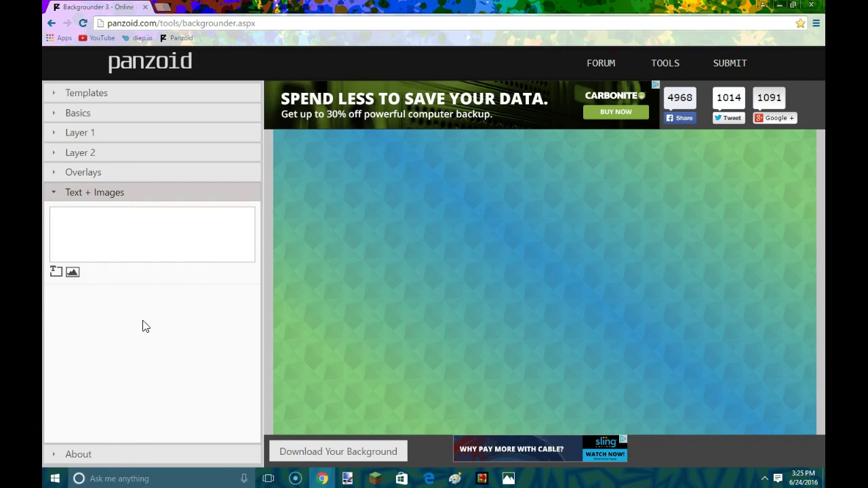
pyautogui.click(57, 274)
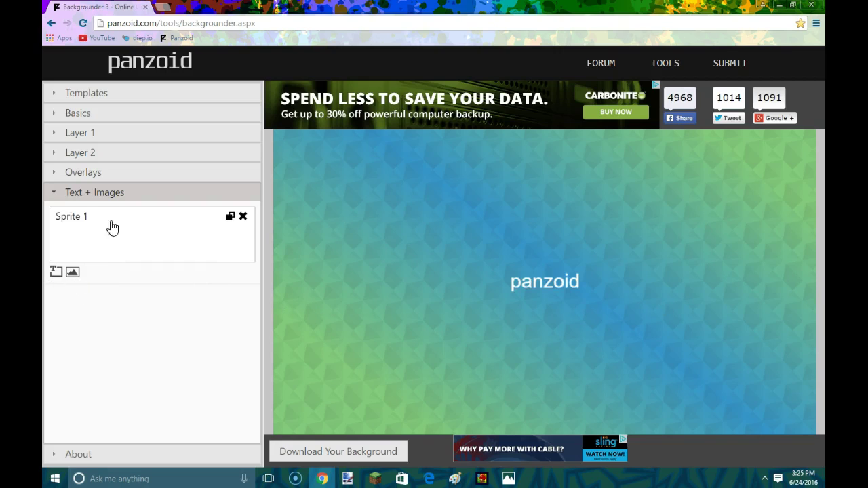
pyautogui.click(78, 226)
pyautogui.moveTo(118, 302); pyautogui.dragTo(110, 270)
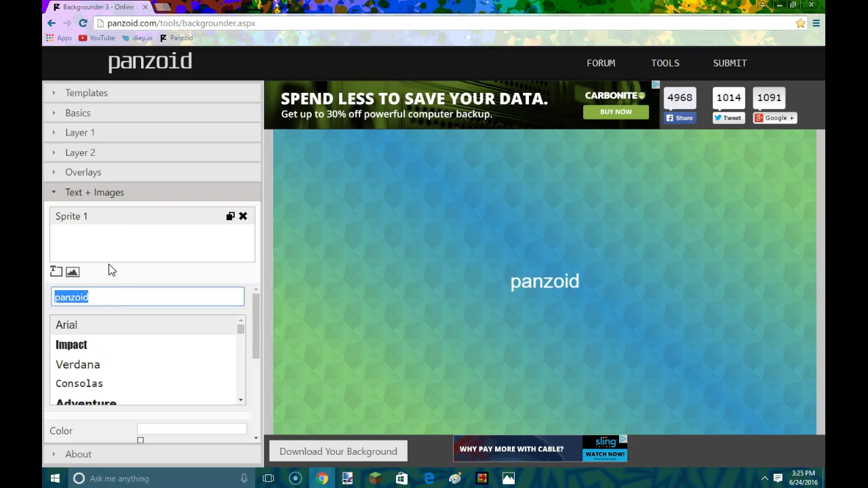
pyautogui.press('BackSpace')
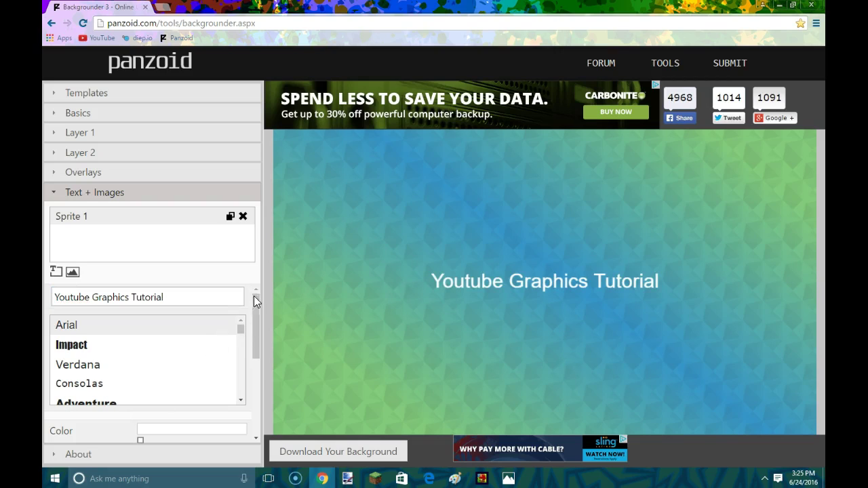
# Try the borisblackbloxx and IFINKYOUFREEKY fonts on the title text, and settle on JandaManateeSolid
pyautogui.moveTo(246, 327)
pyautogui.mouseDown()
pyautogui.moveTo(246, 347)
pyautogui.moveTo(249, 338)
pyautogui.mouseUp()
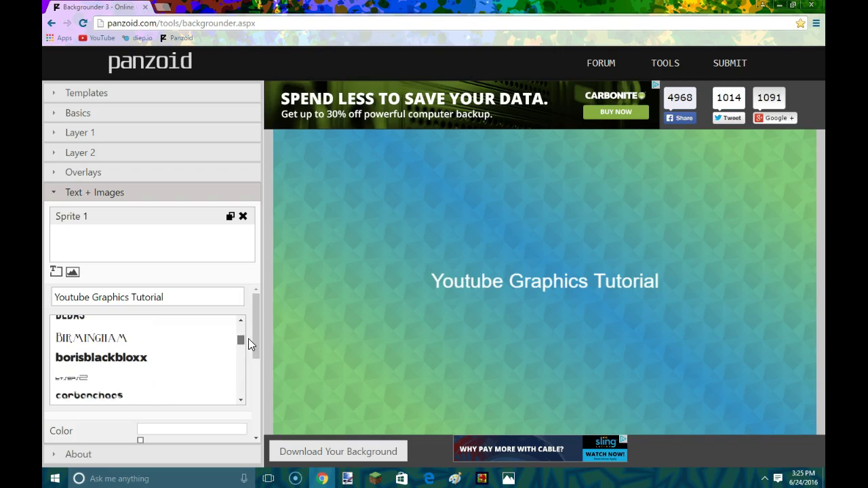
pyautogui.click(157, 362)
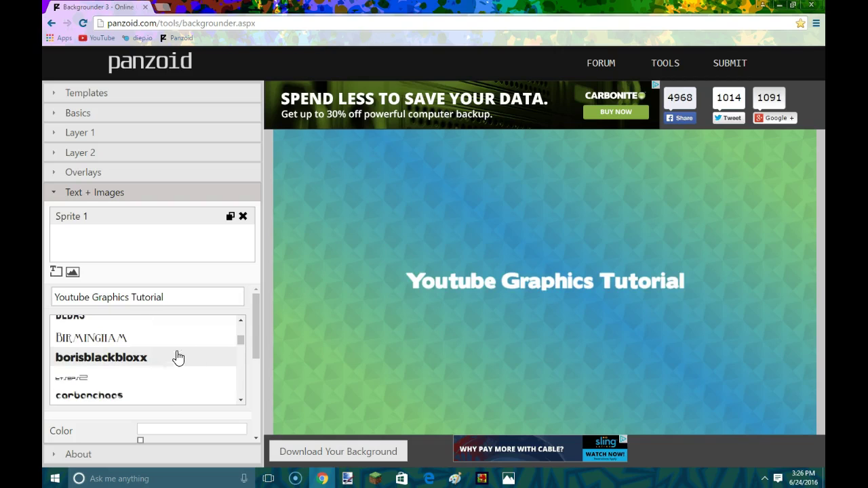
pyautogui.moveTo(242, 339); pyautogui.dragTo(241, 362)
pyautogui.click(116, 388)
pyautogui.click(113, 362)
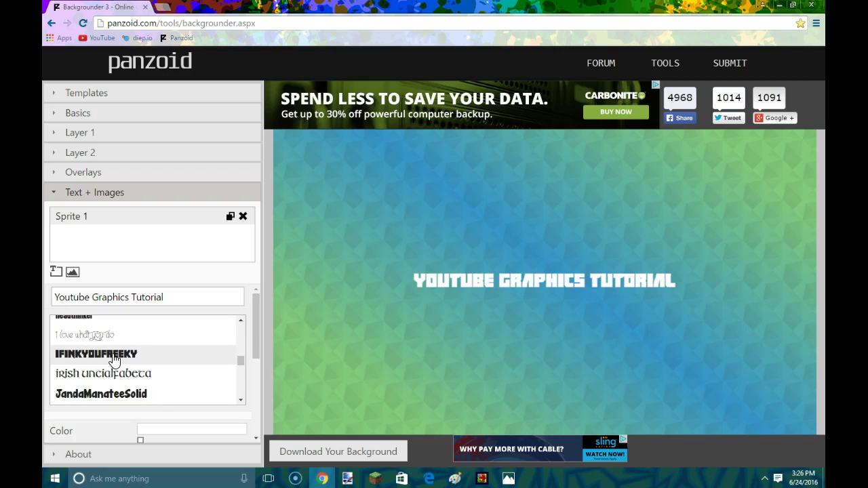
pyautogui.click(141, 395)
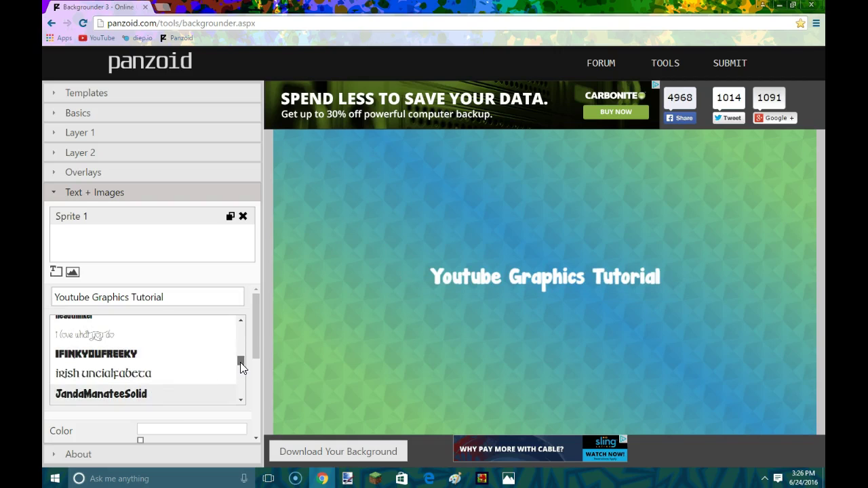
pyautogui.moveTo(242, 366); pyautogui.dragTo(241, 372)
pyautogui.scroll(-2, 217, 399)
# Try small rotation changes on the title text and return the rotation to 0
pyautogui.moveTo(272, 324); pyautogui.dragTo(253, 331)
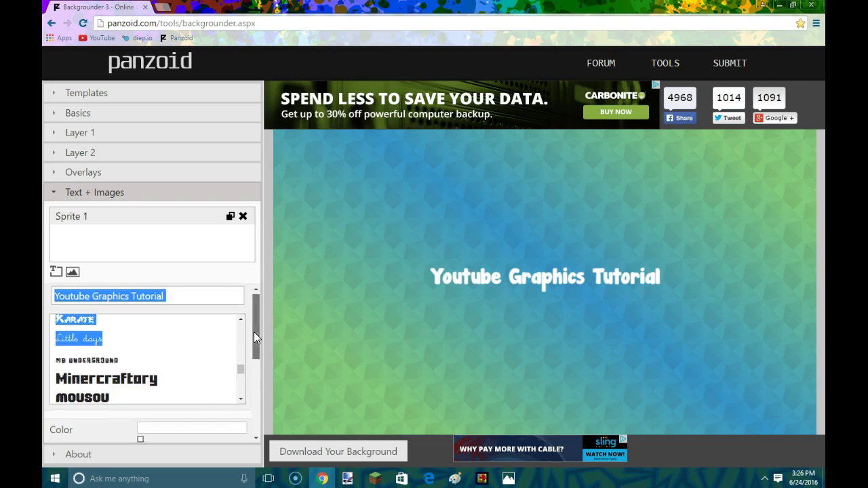
pyautogui.scroll(-3, 254, 367)
pyautogui.scroll(-1, 257, 375)
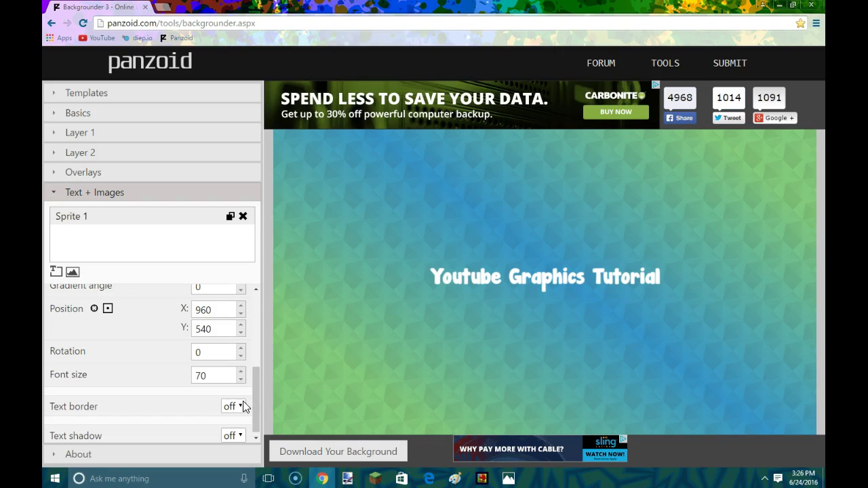
pyautogui.click(241, 348)
pyautogui.click(241, 348)
pyautogui.click(240, 348)
pyautogui.click(241, 356)
pyautogui.click(241, 356)
pyautogui.click(240, 355)
pyautogui.click(240, 354)
pyautogui.click(240, 355)
pyautogui.click(240, 354)
pyautogui.click(240, 355)
# Try font sizes of 500, 300 and 200 for the title text
pyautogui.scroll(-1, 252, 380)
pyautogui.scroll(1, 253, 379)
pyautogui.scroll(-1, 252, 385)
pyautogui.press('Tab')
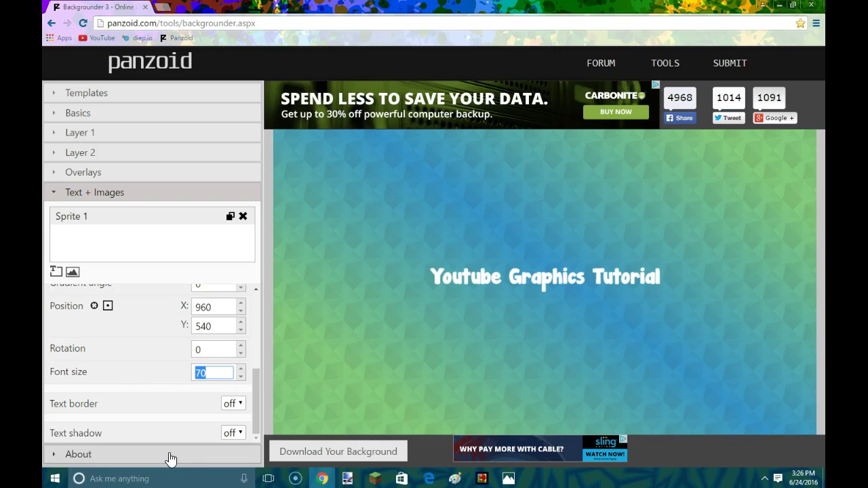
pyautogui.write('500')
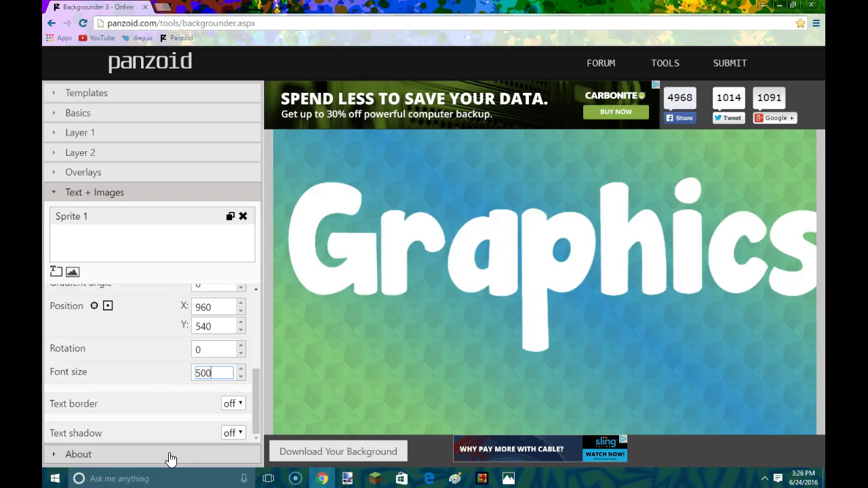
pyautogui.press('BackSpace')
pyautogui.press('BackSpace')
pyautogui.press('BackSpace')
pyautogui.write('300')
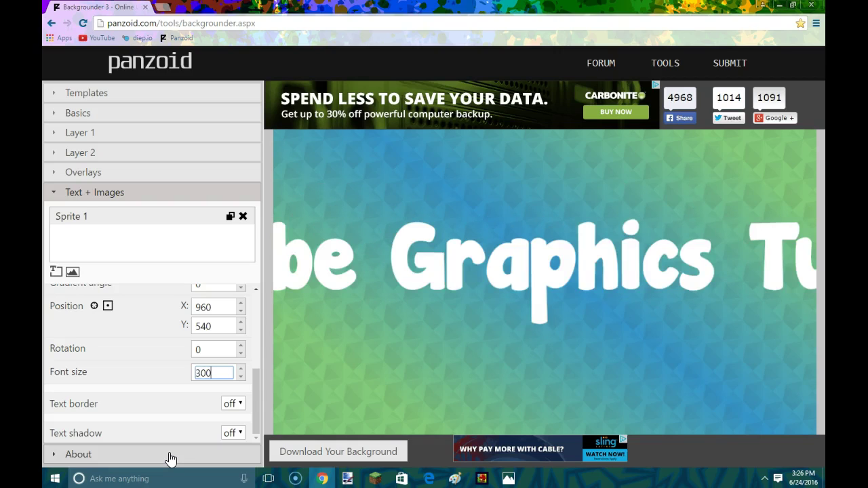
pyautogui.press('BackSpace')
pyautogui.press('BackSpace')
pyautogui.write('2000')
pyautogui.press('BackSpace')
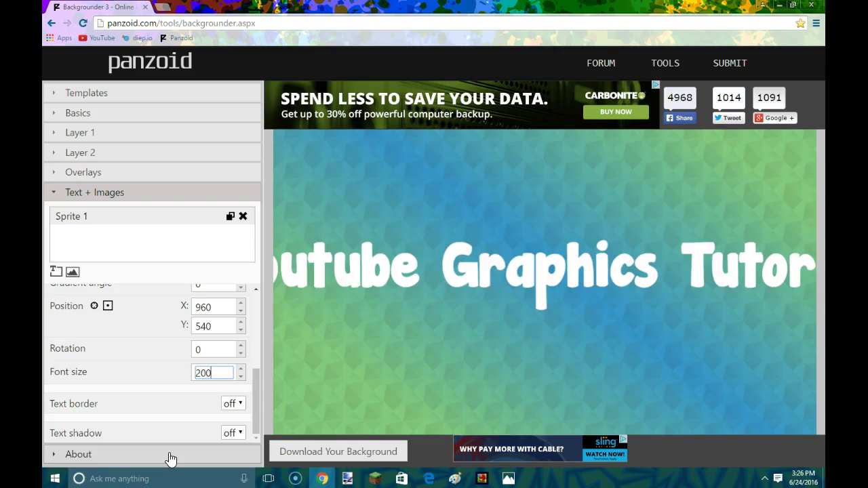
# Set the title text's font size to 150
pyautogui.press('BackSpace')
pyautogui.press('BackSpace')
pyautogui.press('BackSpace')
pyautogui.write('100')
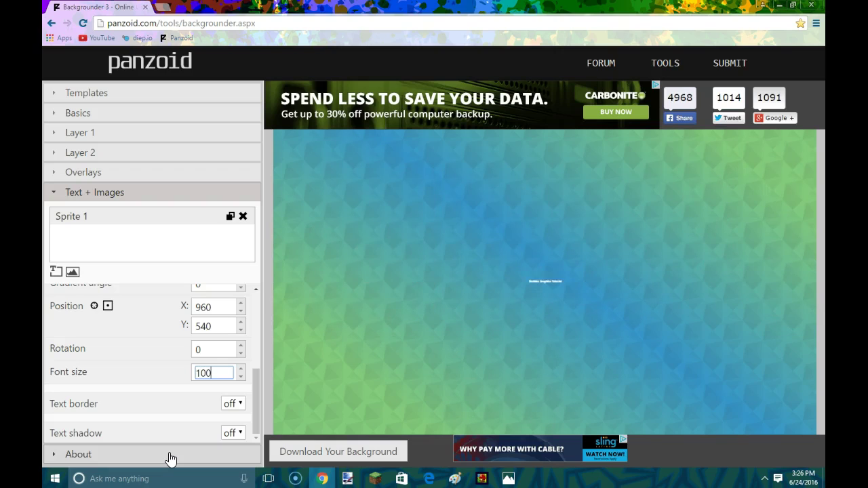
pyautogui.press('BackSpace')
pyautogui.write('50')
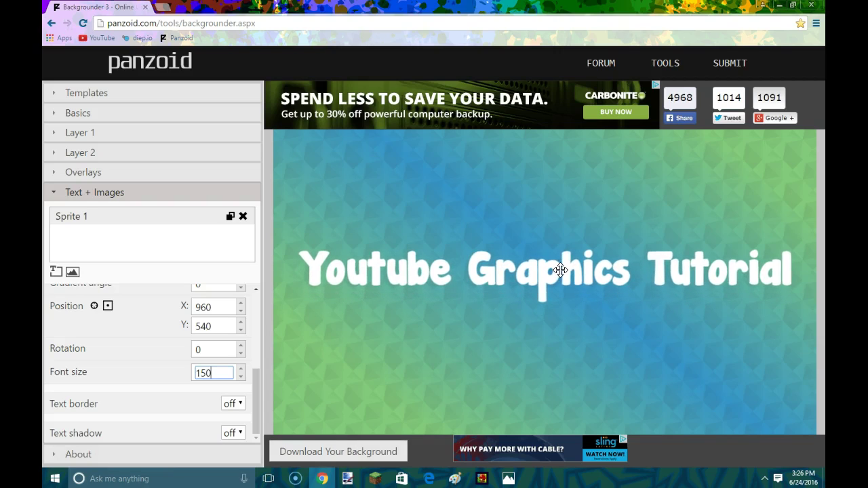
# Move the title text slightly lower on the canvas and adjust its Y position to 575
pyautogui.moveTo(560, 270); pyautogui.dragTo(565, 276)
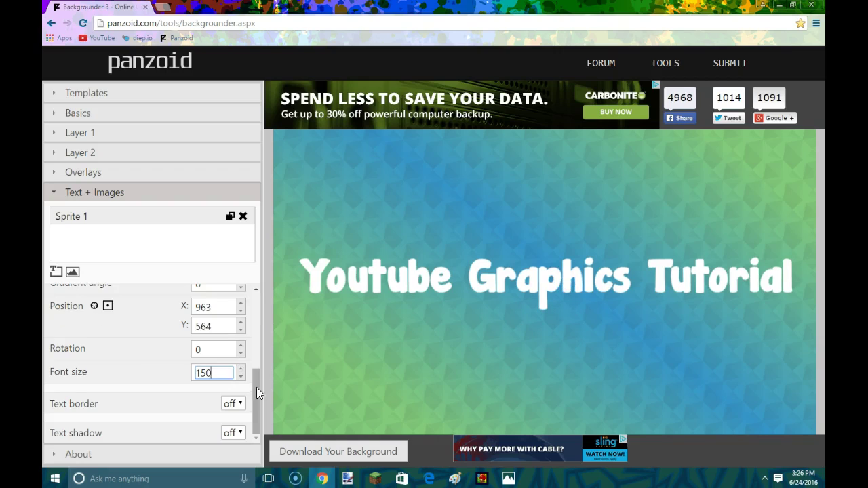
pyautogui.scroll(1, 257, 387)
pyautogui.click(241, 371)
pyautogui.click(241, 371)
pyautogui.click(241, 371)
pyautogui.click(239, 378)
pyautogui.click(239, 371)
pyautogui.click(238, 371)
pyautogui.click(239, 371)
pyautogui.click(239, 371)
# Adjust the title text's X position to 950
pyautogui.click(237, 357)
pyautogui.click(237, 358)
pyautogui.click(238, 357)
pyautogui.click(241, 351)
pyautogui.click(241, 350)
pyautogui.click(241, 359)
pyautogui.click(242, 359)
pyautogui.click(241, 359)
pyautogui.click(241, 358)
pyautogui.click(241, 359)
pyautogui.click(241, 359)
pyautogui.click(241, 359)
pyautogui.click(242, 360)
pyautogui.click(241, 360)
pyautogui.click(241, 360)
pyautogui.click(241, 360)
pyautogui.click(241, 361)
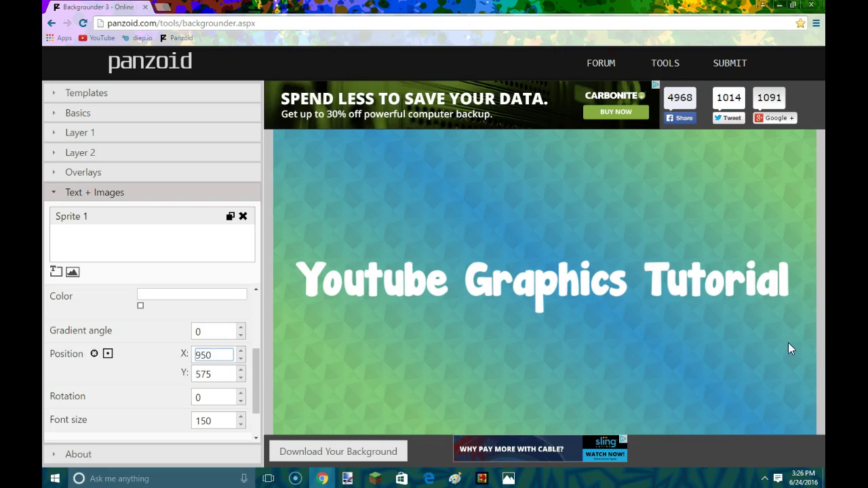
# Turn on a black border for the title text and set its thickness to 5
pyautogui.moveTo(258, 365); pyautogui.dragTo(258, 405)
pyautogui.click(222, 405)
pyautogui.click(234, 430)
pyautogui.scroll(-1, 219, 426)
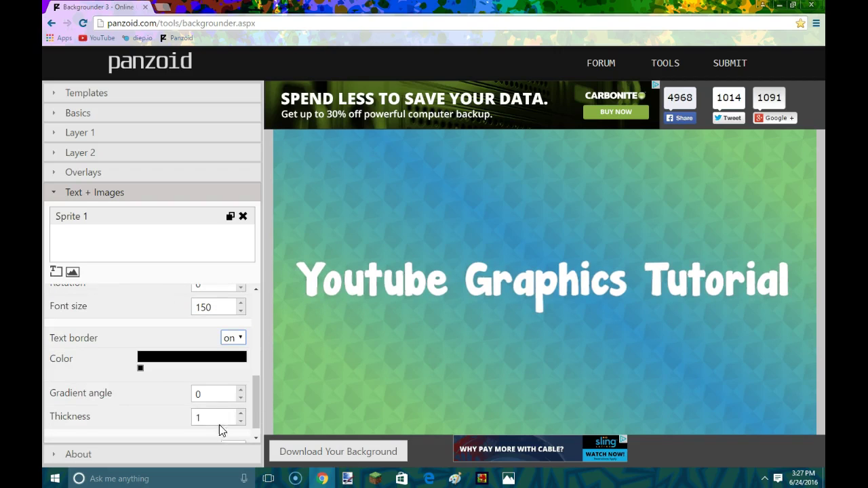
pyautogui.click(240, 413)
pyautogui.click(240, 413)
pyautogui.click(241, 413)
pyautogui.click(241, 413)
pyautogui.click(241, 413)
pyautogui.click(241, 413)
pyautogui.click(242, 422)
pyautogui.click(241, 422)
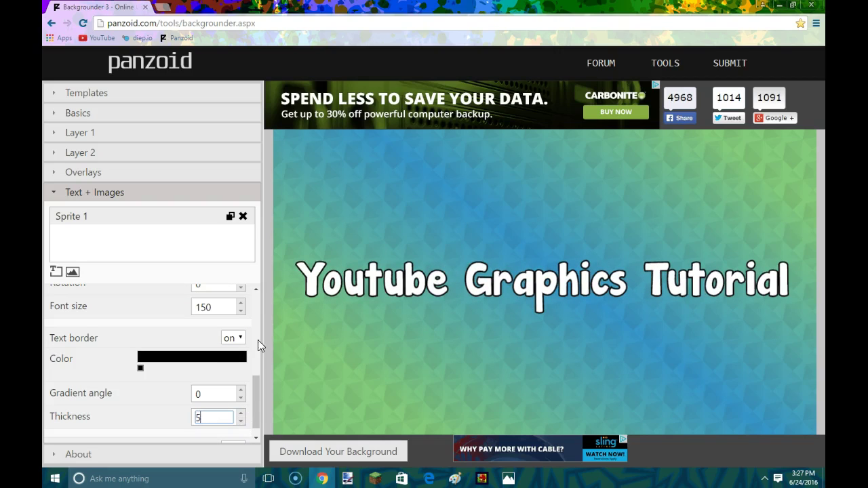
# Turn on a black shadow for the title text and set its blur to 50
pyautogui.moveTo(253, 397); pyautogui.dragTo(253, 420)
pyautogui.click(233, 433)
pyautogui.click(231, 457)
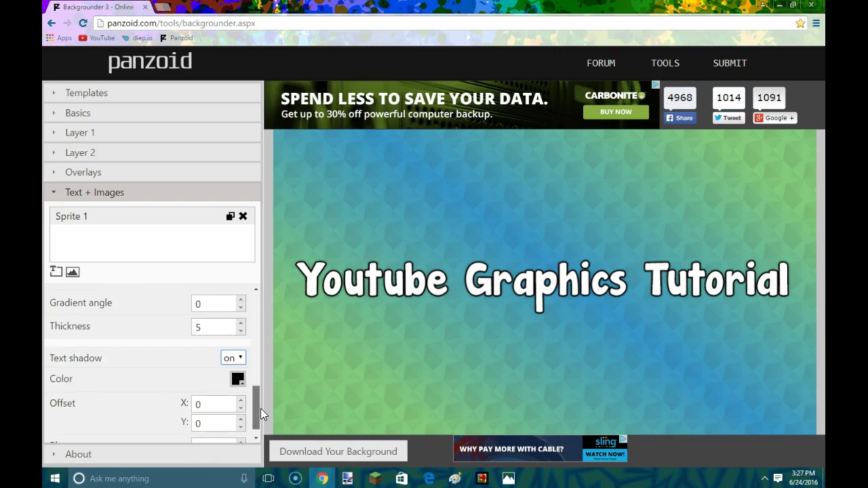
pyautogui.scroll(-1, 261, 408)
pyautogui.doubleClick(200, 432)
pyautogui.write('50')
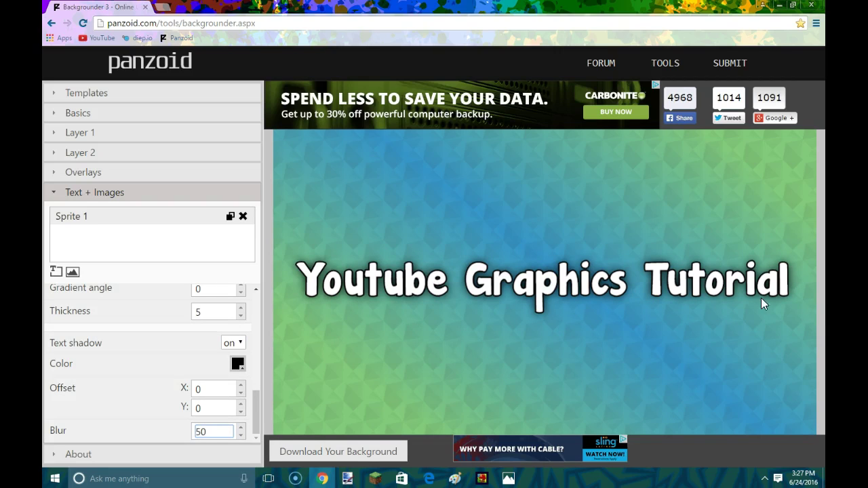
pyautogui.click(164, 309)
# Try a bright cyan fill, hex 1df4fc, for the title text
pyautogui.moveTo(249, 409); pyautogui.dragTo(261, 354)
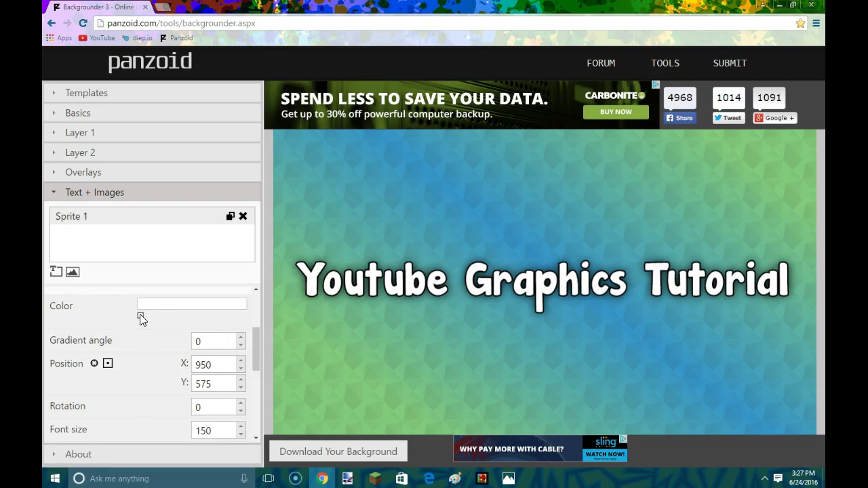
pyautogui.click(149, 330)
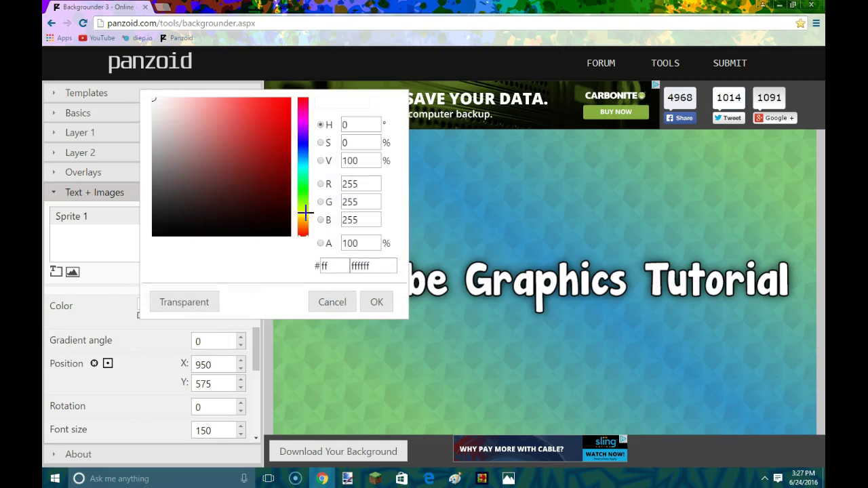
pyautogui.moveTo(305, 213); pyautogui.dragTo(304, 167)
pyautogui.click(274, 98)
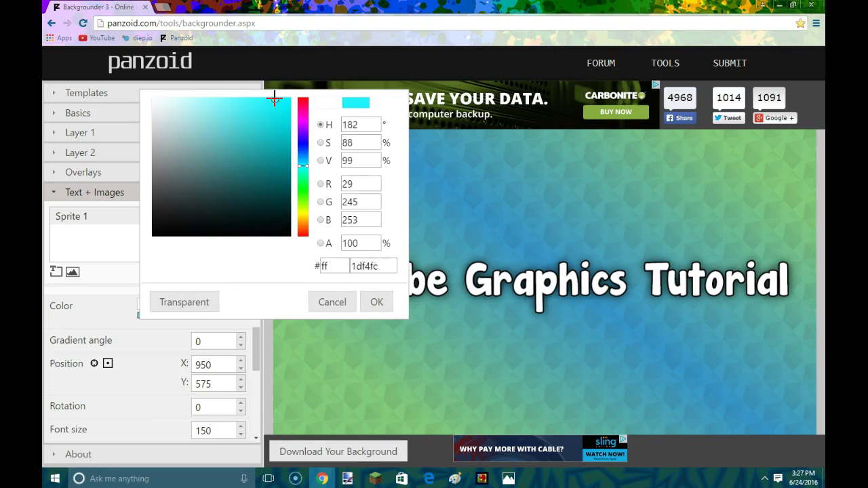
pyautogui.click(375, 303)
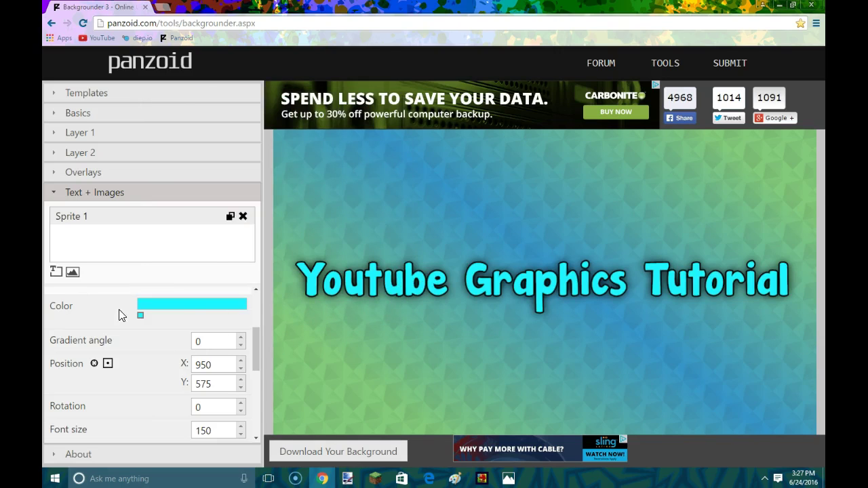
# Add a second colour stop in dark green, hex 2f8644, near the middle of the title text's gradient
pyautogui.click(194, 315)
pyautogui.click(202, 329)
pyautogui.click(296, 162)
pyautogui.click(355, 185)
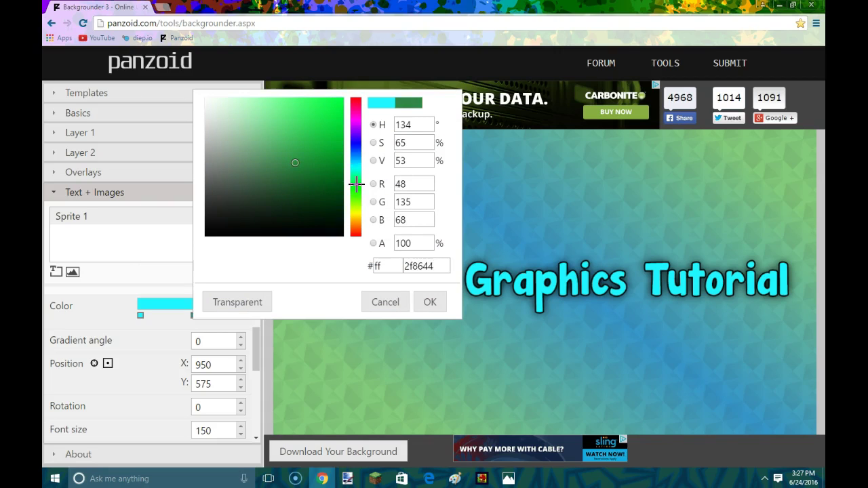
pyautogui.click(430, 301)
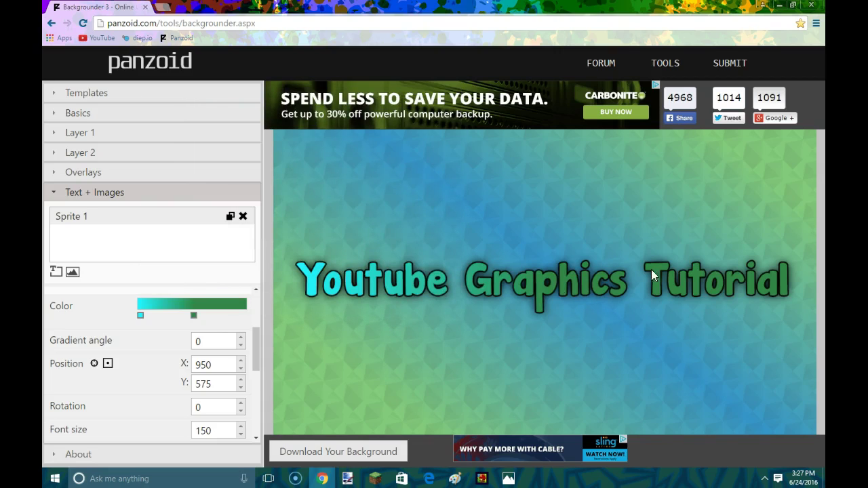
# Remove the green stop from the title text's gradient and set its remaining colour back to white
pyautogui.moveTo(195, 316); pyautogui.dragTo(142, 322)
pyautogui.click(147, 318)
pyautogui.moveTo(170, 136)
pyautogui.mouseDown()
pyautogui.moveTo(154, 128)
pyautogui.moveTo(152, 98)
pyautogui.mouseUp()
pyautogui.click(377, 303)
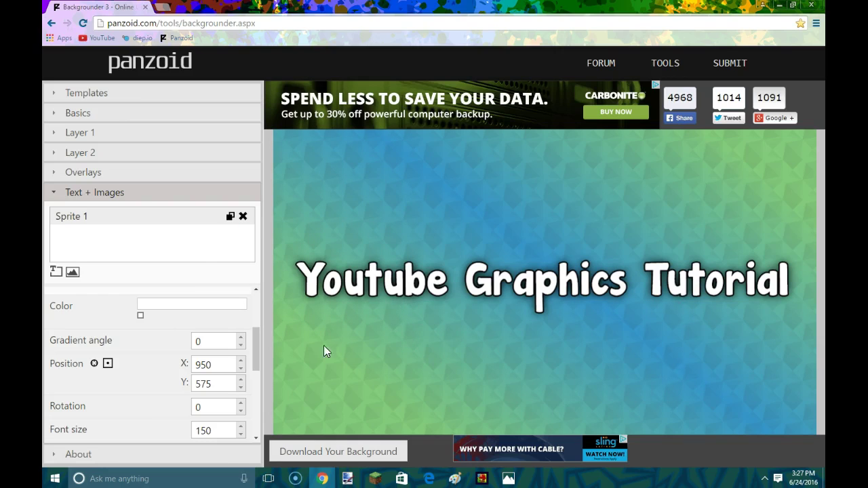
# Add an image sprite and load the file backgrounder (7) from Downloads into it
pyautogui.click(73, 272)
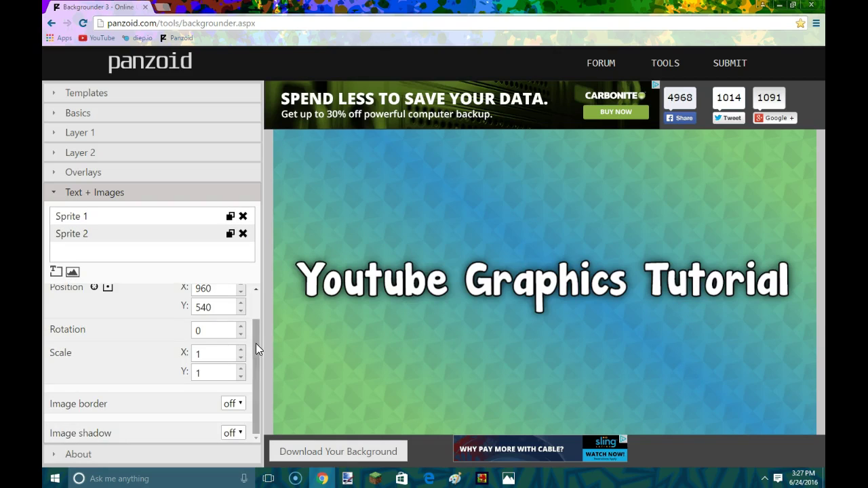
pyautogui.scroll(1, 256, 343)
pyautogui.click(223, 310)
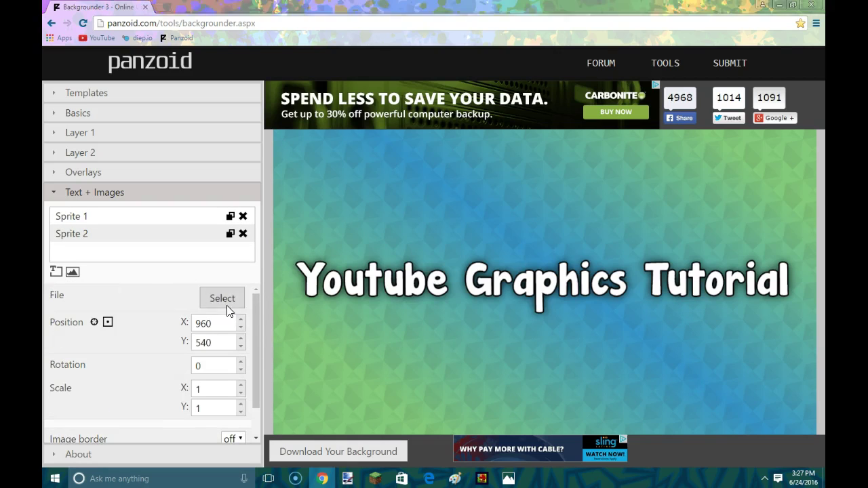
pyautogui.moveTo(773, 104); pyautogui.dragTo(771, 155)
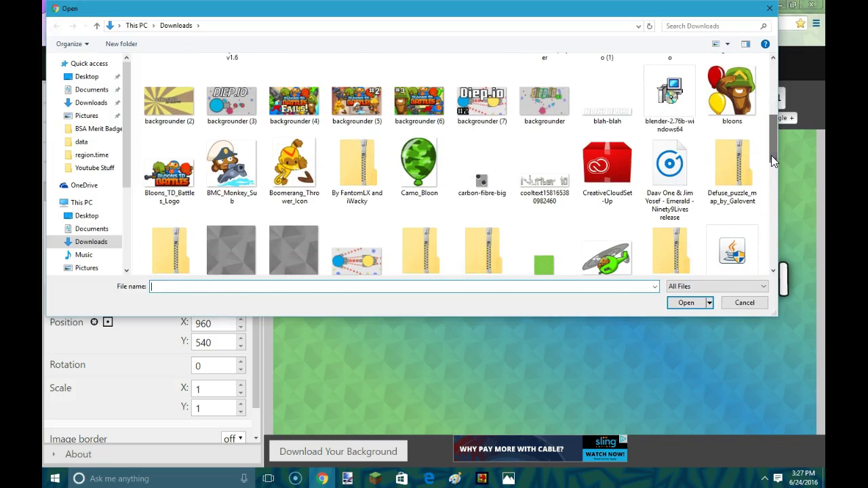
pyautogui.click(474, 118)
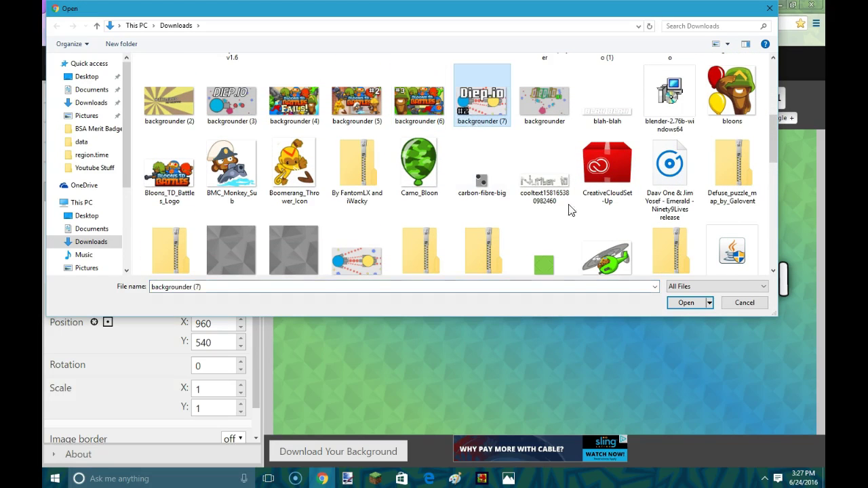
pyautogui.click(685, 302)
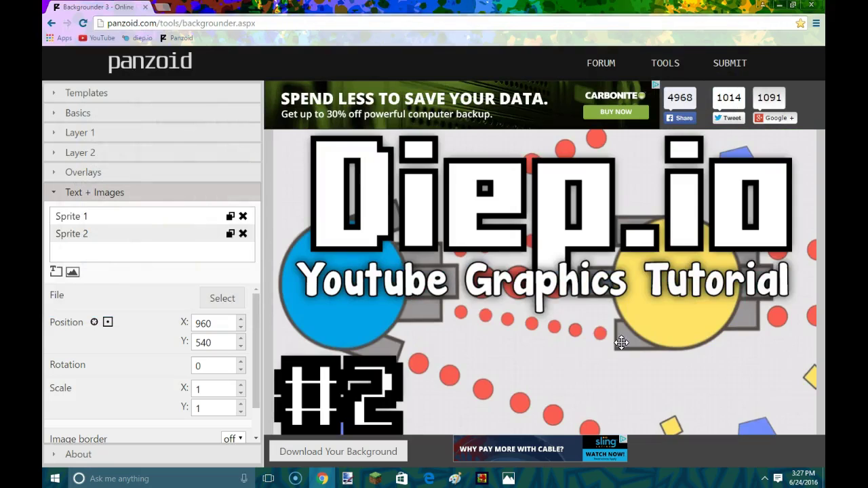
# Shift the Diep.io image on the canvas and set its X and Y scale to .25
pyautogui.moveTo(577, 380); pyautogui.dragTo(514, 326)
pyautogui.moveTo(423, 385); pyautogui.dragTo(513, 413)
pyautogui.click(240, 394)
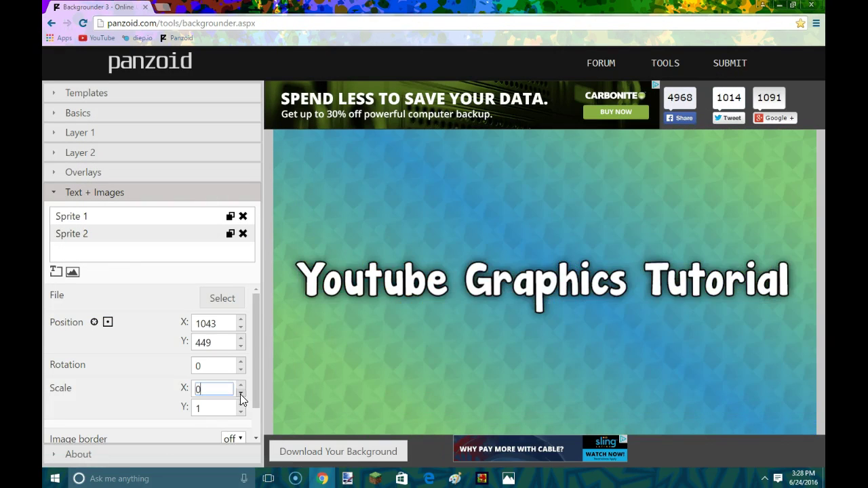
pyautogui.hotkey('ctrl', 'a')
pyautogui.write('1')
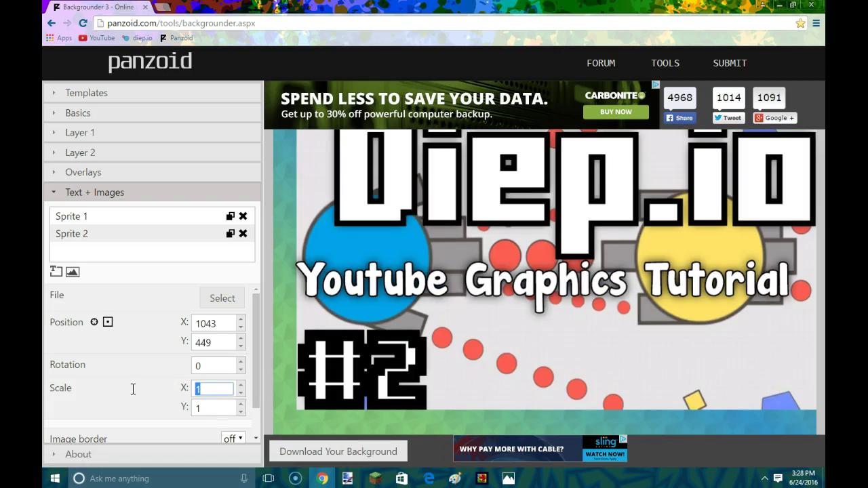
pyautogui.write('.25')
pyautogui.press('Tab')
pyautogui.write('.25')
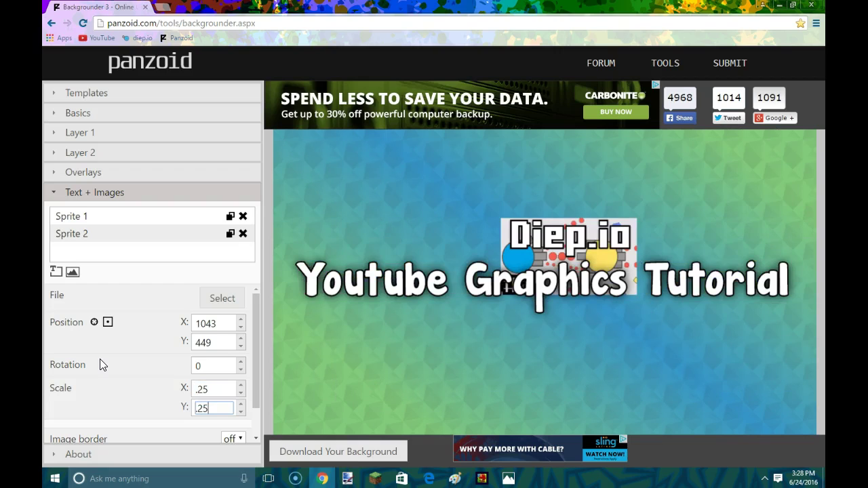
# Move the Diep.io image to the canvas's upper-left corner and set its X and Y scale to .45
pyautogui.scroll(-1, 99, 365)
pyautogui.moveTo(569, 234); pyautogui.dragTo(357, 160)
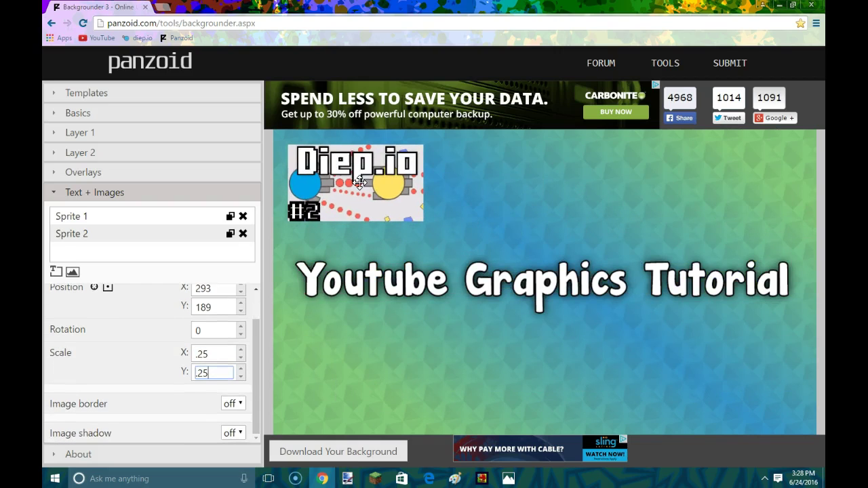
pyautogui.doubleClick(202, 354)
pyautogui.write('.35')
pyautogui.press('BackSpace')
pyautogui.press('BackSpace')
pyautogui.write('45')
pyautogui.doubleClick(201, 372)
pyautogui.write('45')
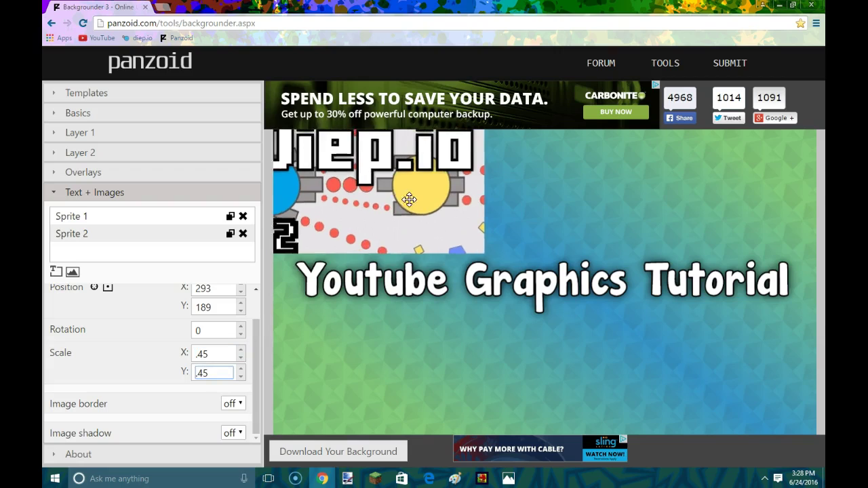
# Set the Diep.io image's X and Y scale to .4 and place it above the title at about X 422, Y 249
pyautogui.moveTo(438, 211); pyautogui.dragTo(443, 214)
pyautogui.click(220, 348)
pyautogui.hotkey('ctrl', 'a')
pyautogui.write('-1')
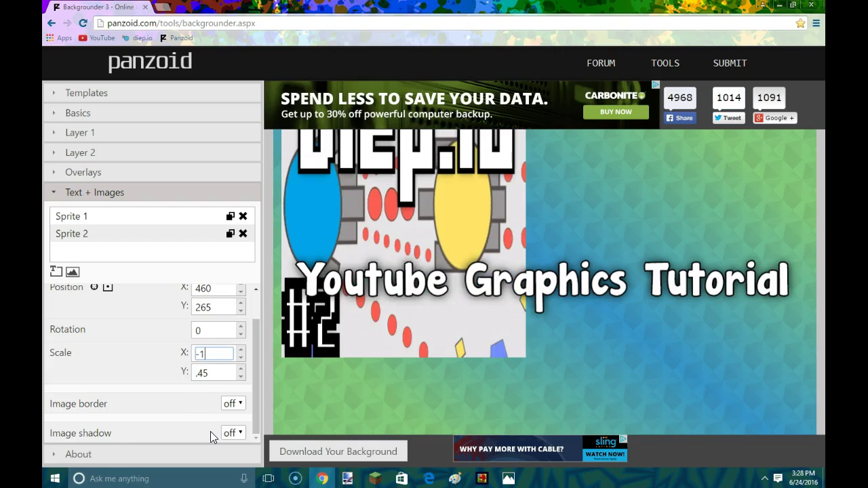
pyautogui.write('.40')
pyautogui.press('BackSpace')
pyautogui.write('.4')
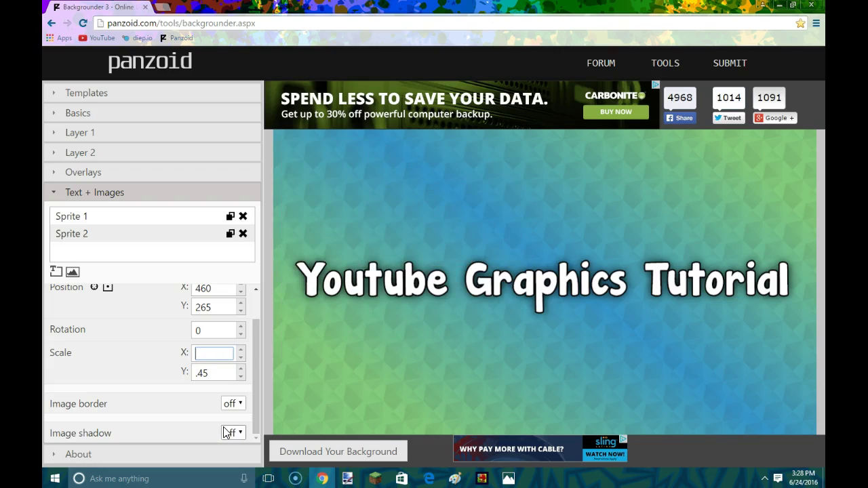
pyautogui.click(219, 373)
pyautogui.doubleClick(210, 373)
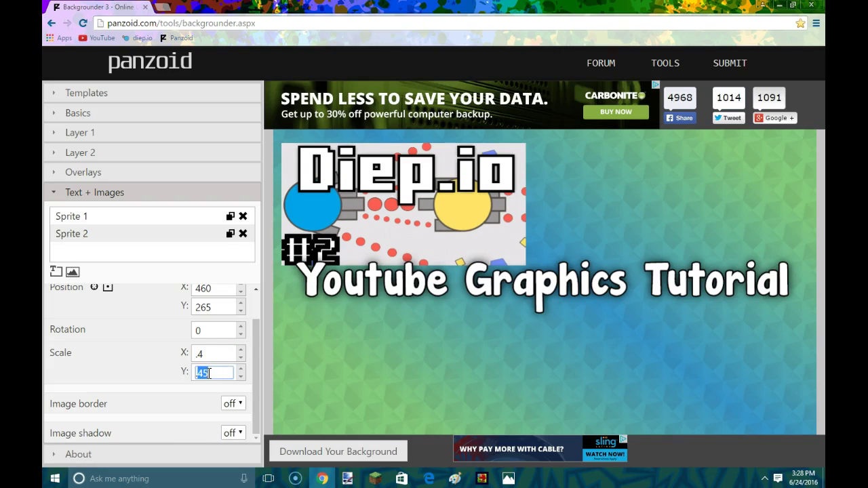
pyautogui.write('.4')
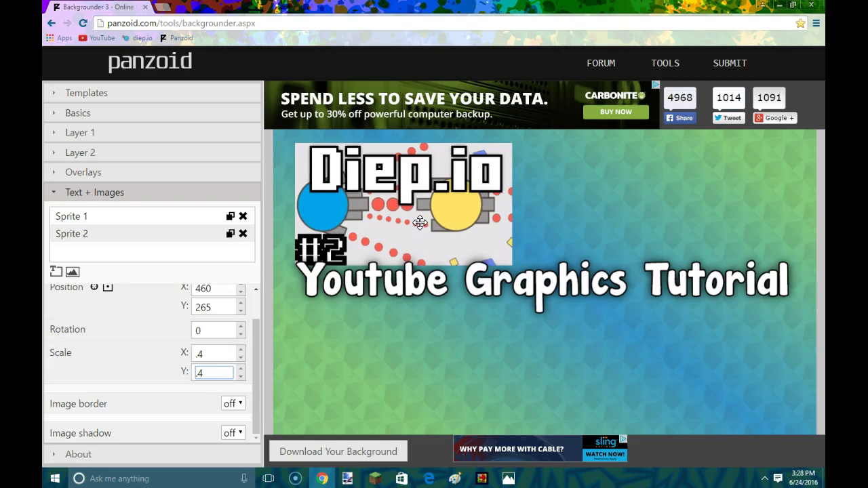
pyautogui.moveTo(412, 218); pyautogui.dragTo(416, 217)
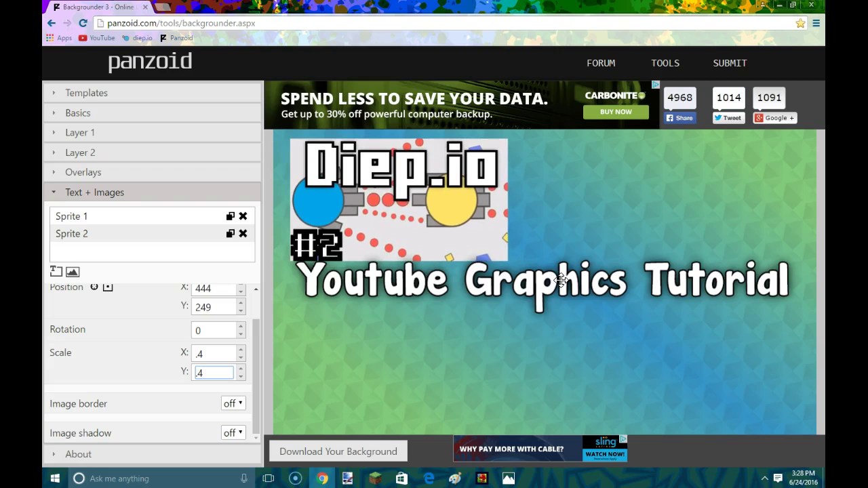
pyautogui.moveTo(453, 187); pyautogui.dragTo(447, 185)
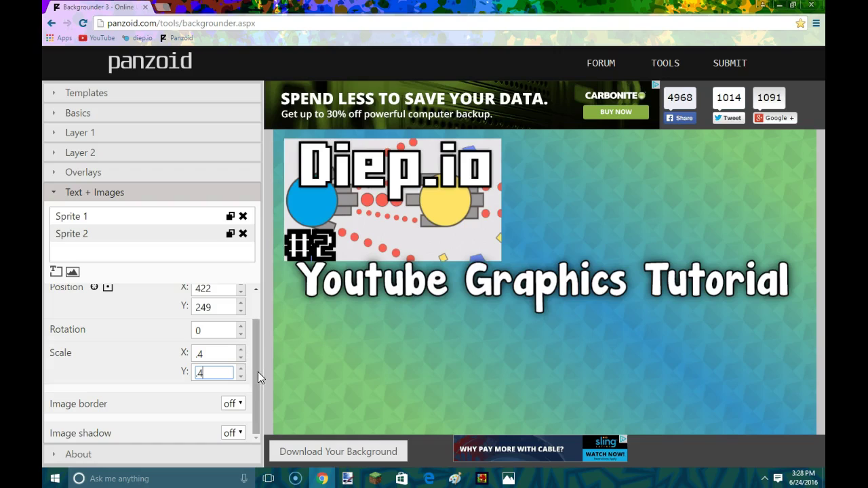
# Turn on a black border for the Diep.io image and set its thickness to 10
pyautogui.click(230, 403)
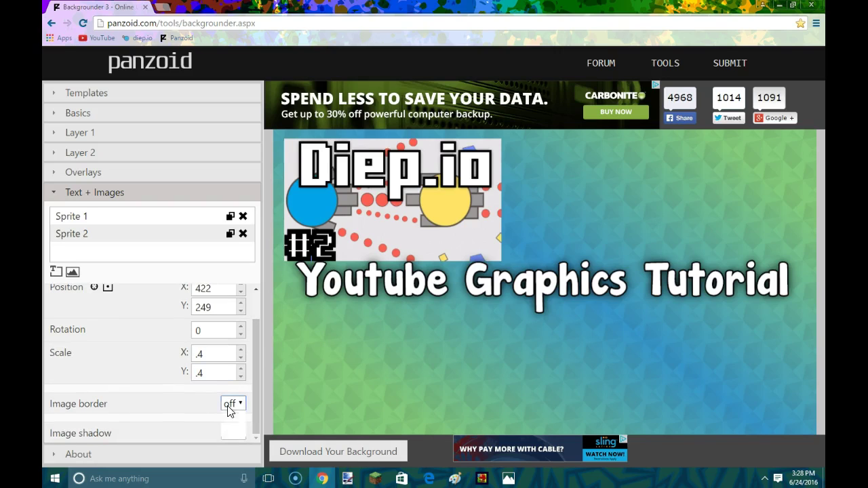
pyautogui.click(232, 429)
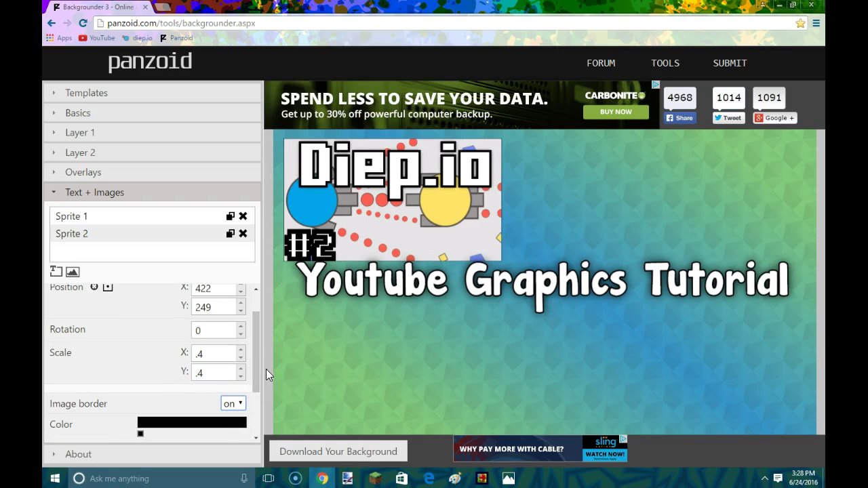
pyautogui.scroll(-1, 255, 394)
pyautogui.click(241, 414)
pyautogui.click(241, 415)
pyautogui.click(241, 414)
pyautogui.click(241, 414)
pyautogui.click(241, 414)
pyautogui.click(241, 414)
pyautogui.click(241, 414)
pyautogui.click(241, 414)
pyautogui.click(241, 414)
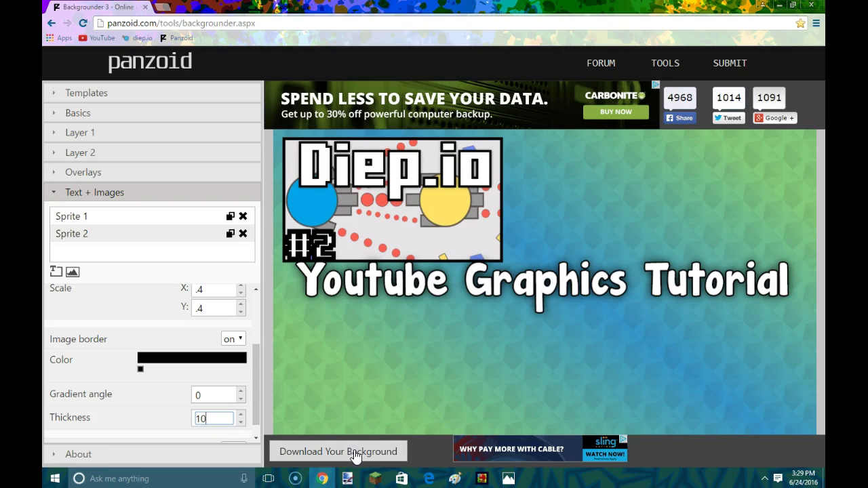
# Add another image sprite and nudge the Diep.io image closer to the canvas's upper-left corner
pyautogui.moveTo(258, 379); pyautogui.dragTo(268, 326)
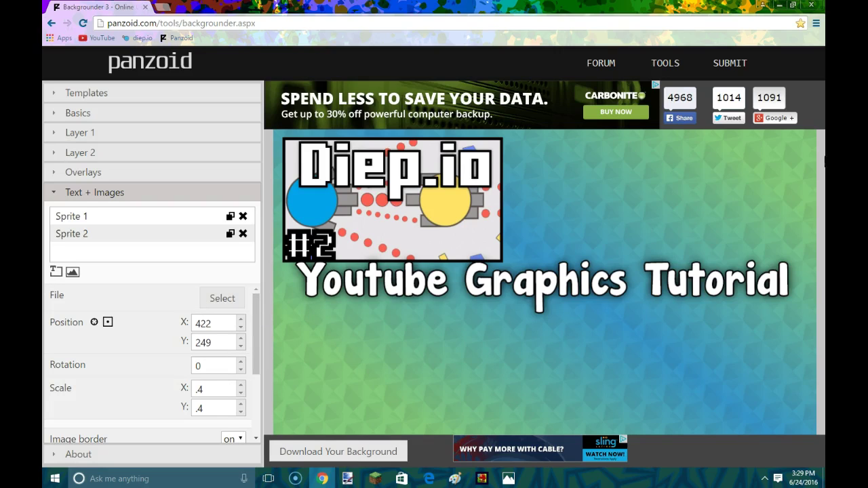
pyautogui.click(71, 276)
pyautogui.moveTo(358, 204); pyautogui.dragTo(353, 200)
pyautogui.click(107, 251)
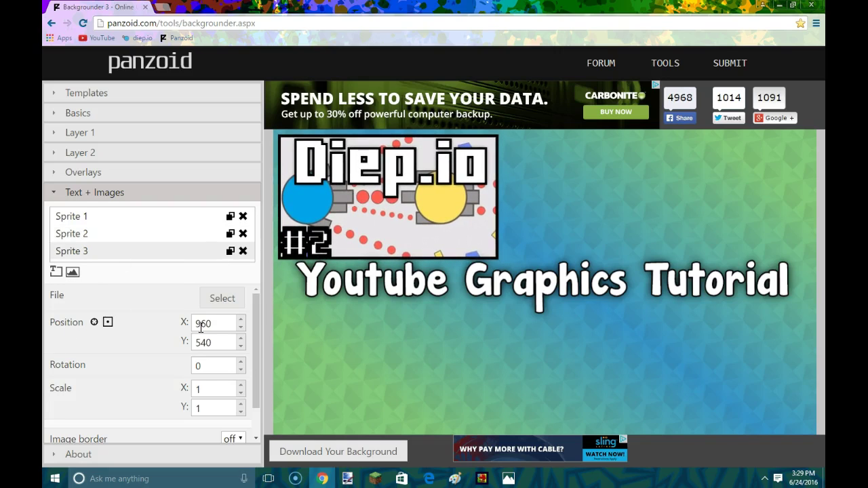
# Load the file backgrounder (6) from Downloads into the new third sprite
pyautogui.click(216, 299)
pyautogui.moveTo(774, 85); pyautogui.dragTo(773, 136)
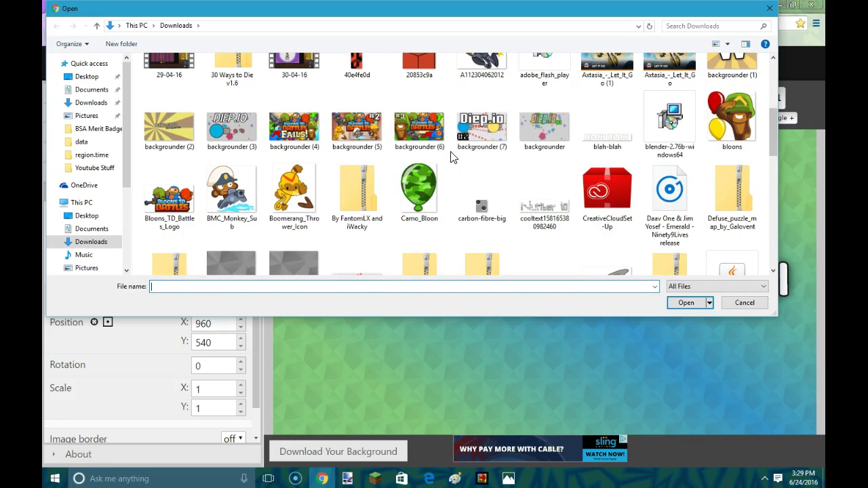
pyautogui.moveTo(773, 125); pyautogui.dragTo(763, 271)
pyautogui.moveTo(760, 238); pyautogui.dragTo(781, 114)
pyautogui.click(419, 179)
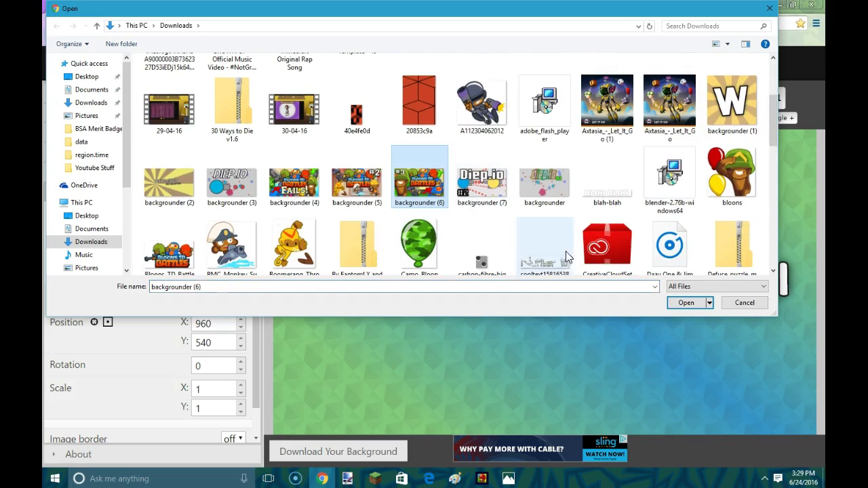
pyautogui.click(686, 303)
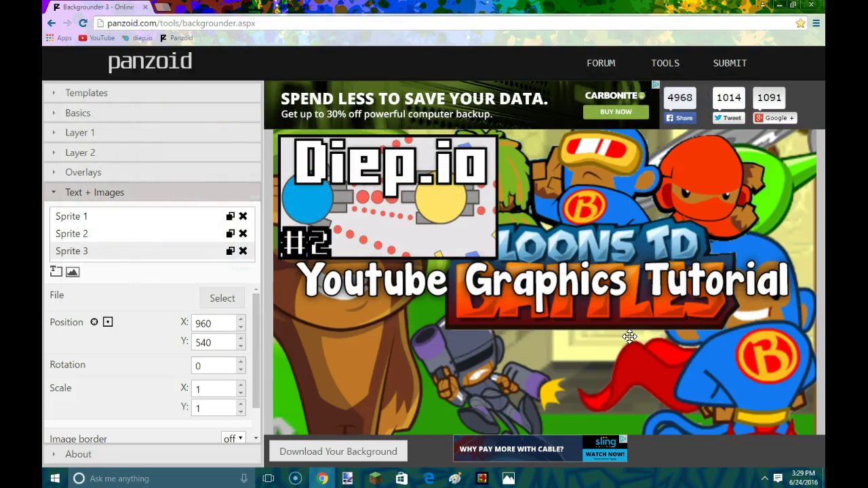
# Set the X and Y scale of the Bloons TD Battles image to .4
pyautogui.moveTo(219, 386); pyautogui.dragTo(180, 388)
pyautogui.write('.4')
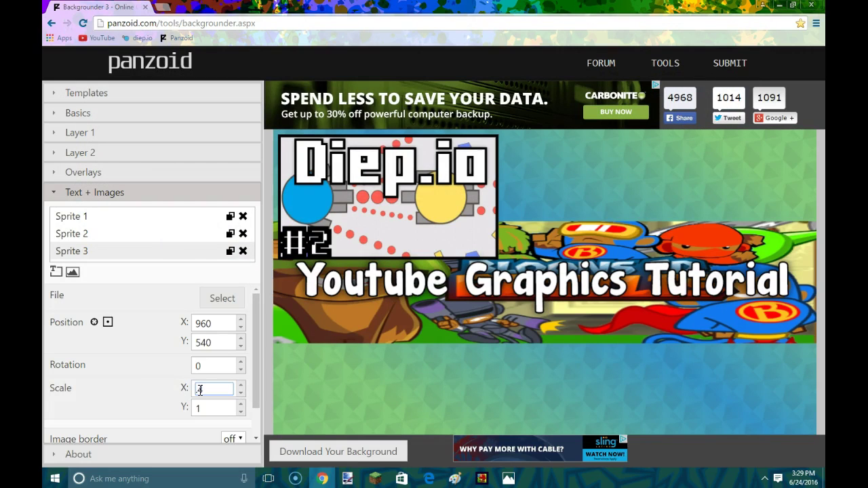
pyautogui.click(215, 408)
pyautogui.press('BackSpace')
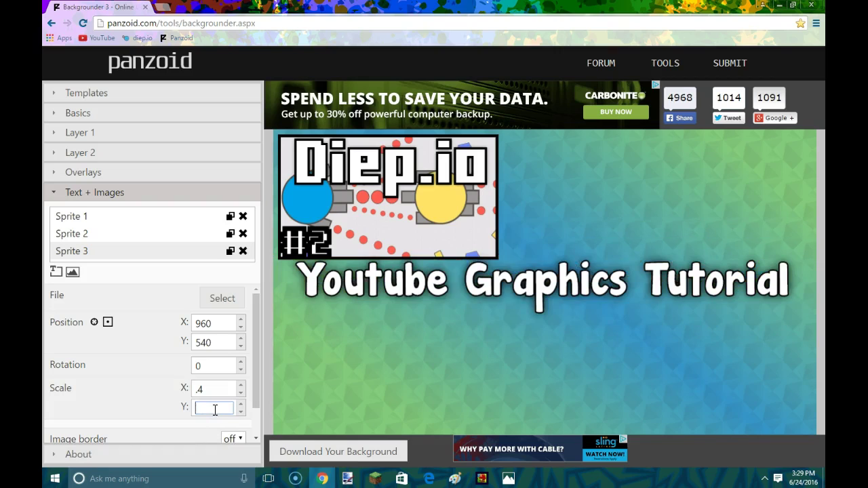
pyautogui.write('.4')
# Place the Bloons TD Battles image above the title's right end at about X 1413, Y 243, and shift the Diep.io image slightly right
pyautogui.moveTo(599, 240); pyautogui.dragTo(734, 158)
pyautogui.moveTo(408, 200); pyautogui.dragTo(435, 201)
pyautogui.moveTo(605, 192); pyautogui.dragTo(606, 192)
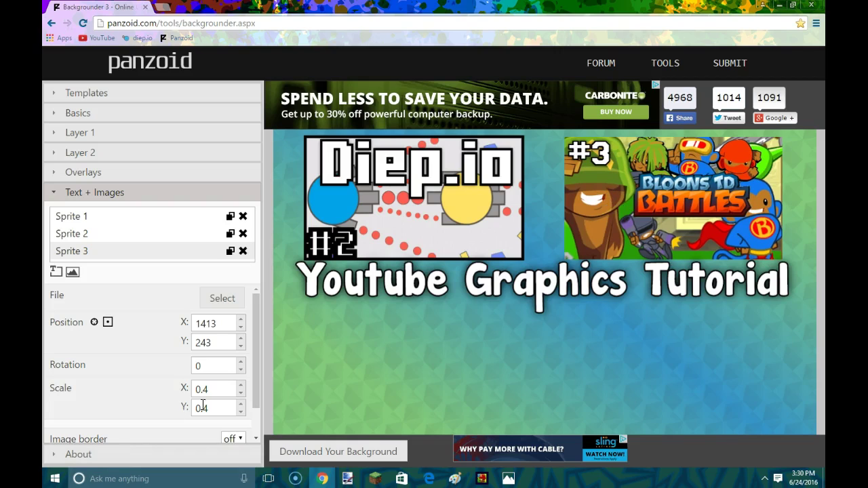
# Turn on a black border for the Bloons TD Battles image and set its thickness to 10
pyautogui.moveTo(258, 375); pyautogui.dragTo(255, 434)
pyautogui.click(231, 432)
pyautogui.moveTo(231, 402); pyautogui.dragTo(162, 387)
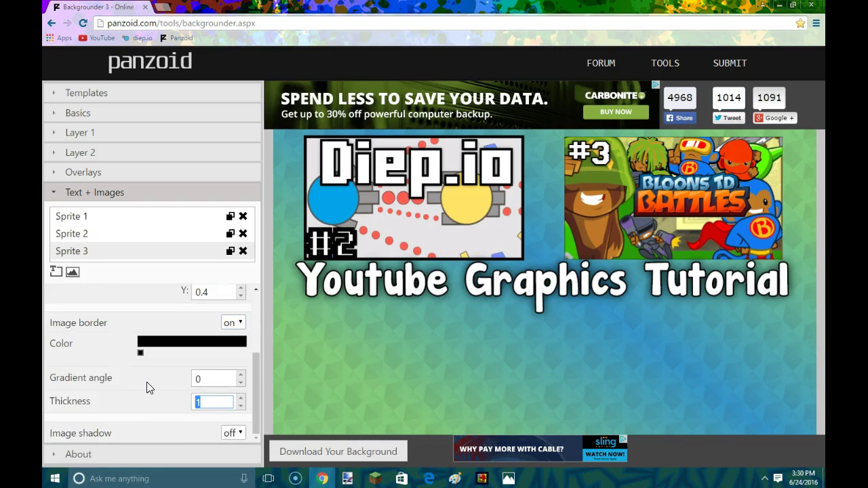
pyautogui.write('10')
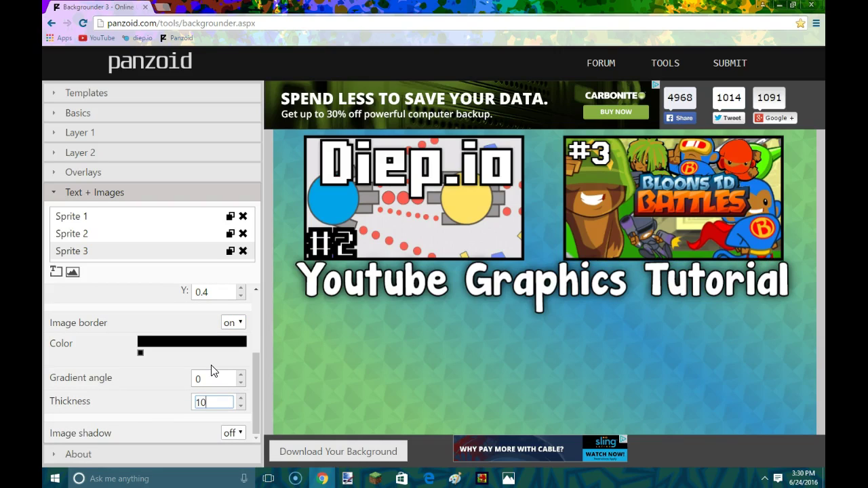
# Turn on the image shadow for the Bloons TD Battles image and set its blur to 50
pyautogui.click(234, 433)
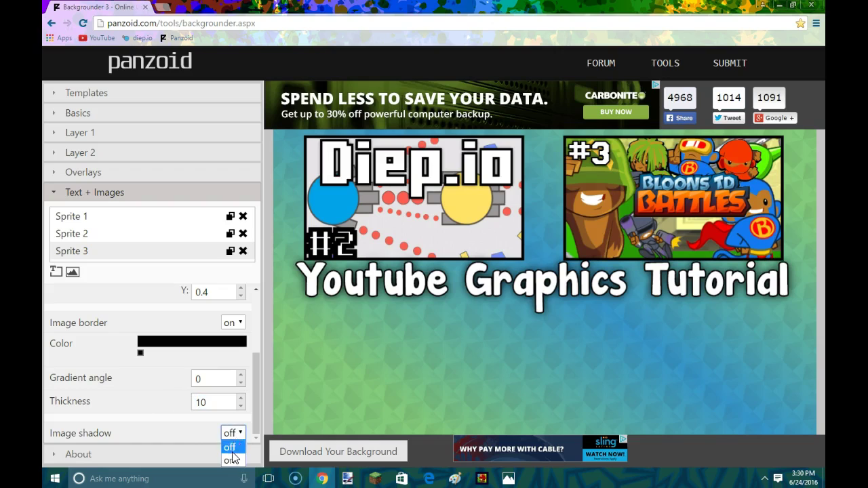
pyautogui.click(230, 454)
pyautogui.scroll(-2, 244, 413)
pyautogui.scroll(-1, 257, 419)
pyautogui.doubleClick(211, 432)
pyautogui.write('50')
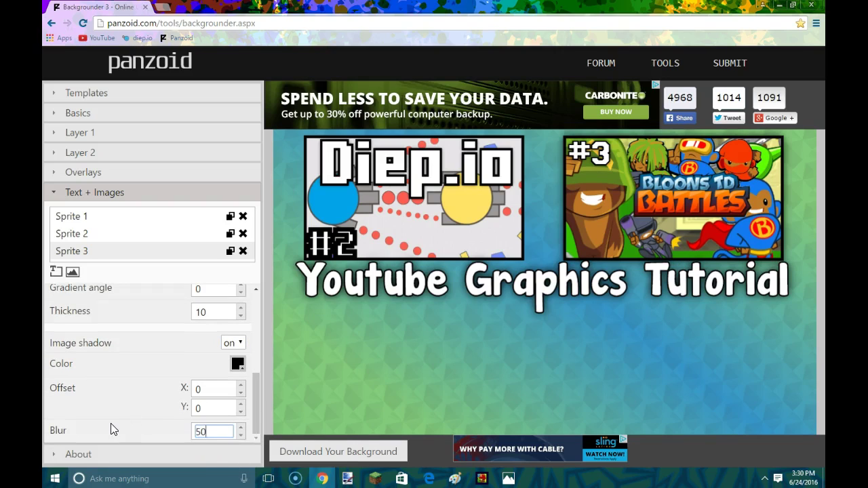
# Give the Diep.io image in Sprite 2 a shadow with a blur of 50
pyautogui.click(106, 234)
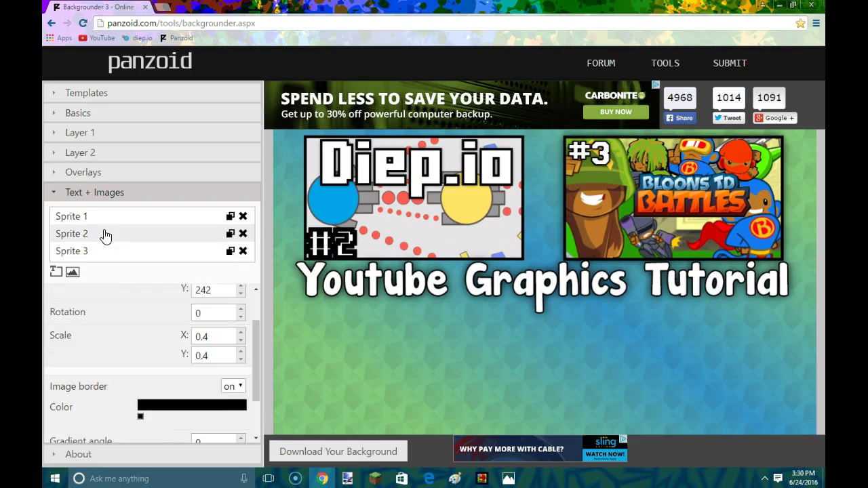
pyautogui.scroll(-1, 234, 400)
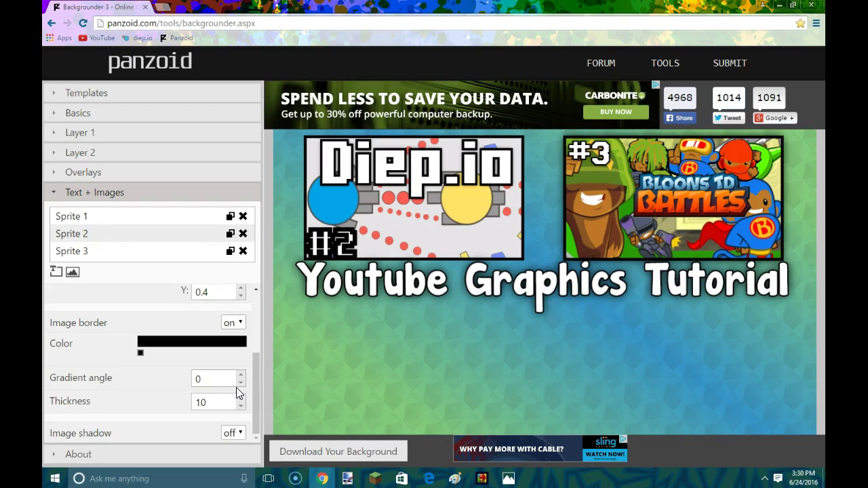
pyautogui.click(233, 432)
pyautogui.click(230, 461)
pyautogui.scroll(-2, 258, 407)
pyautogui.moveTo(227, 434); pyautogui.dragTo(47, 405)
pyautogui.write('5')
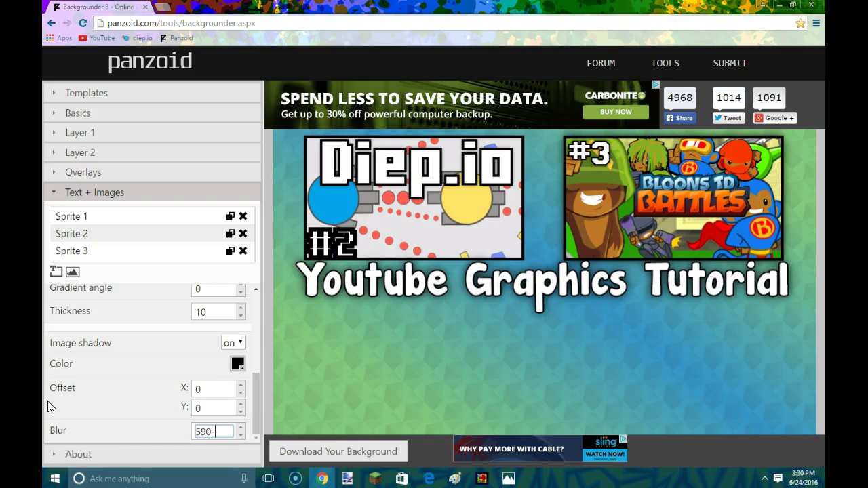
pyautogui.write('90-')
pyautogui.press('BackSpace')
pyautogui.press('BackSpace')
pyautogui.press('BackSpace')
pyautogui.write('0')
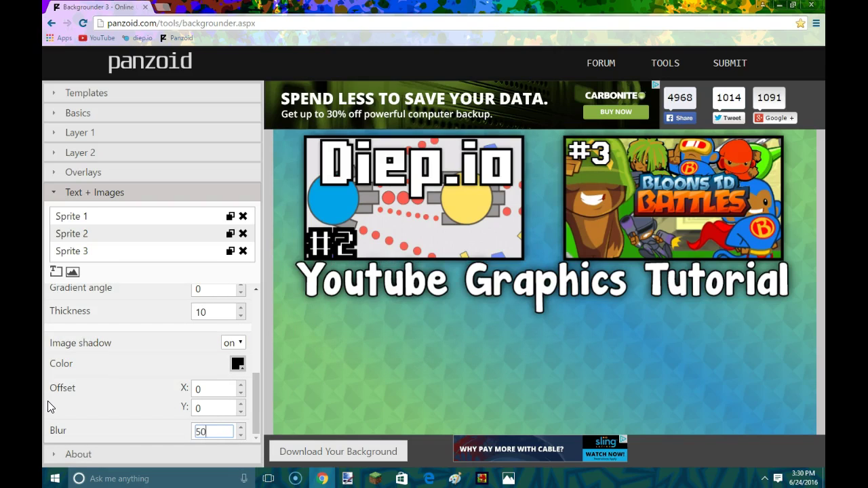
# Add a fourth sprite, an image, below Sprite 3 in the sprite list
pyautogui.click(163, 308)
pyautogui.click(84, 217)
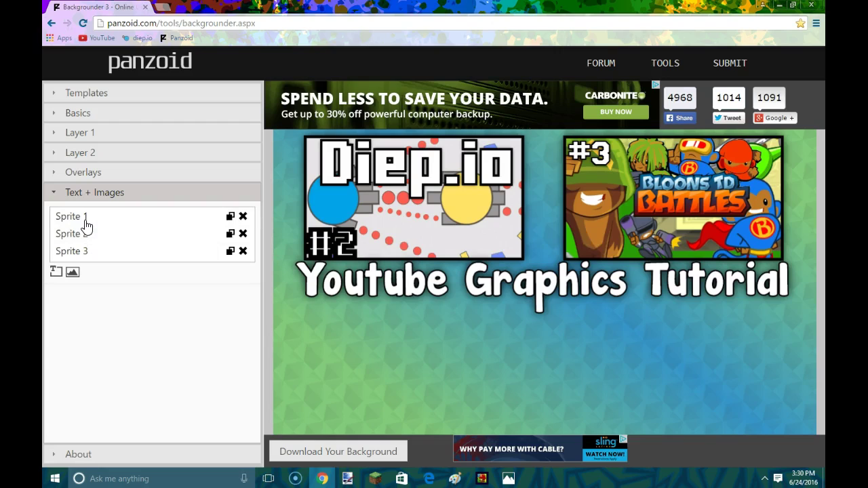
pyautogui.click(86, 220)
pyautogui.click(89, 249)
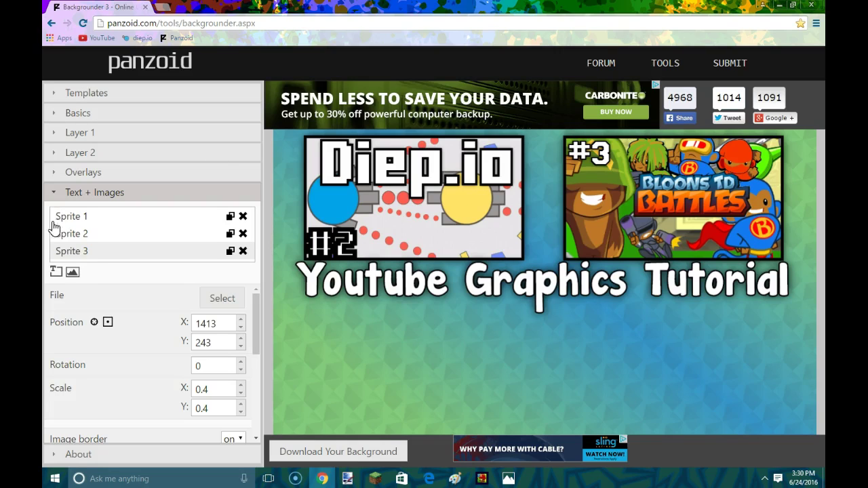
pyautogui.click(73, 272)
pyautogui.click(249, 259)
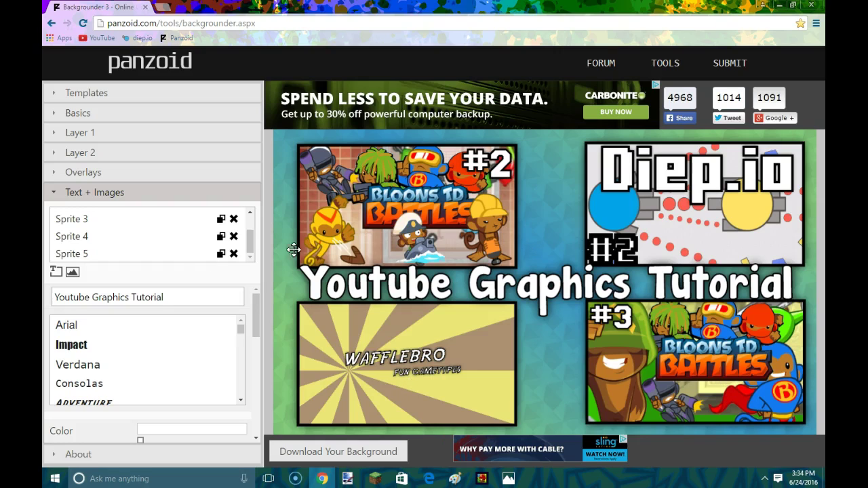
# Render the finished thumbnail with its title and four example images and download it
pyautogui.scroll(2, 202, 257)
pyautogui.scroll(-5, 155, 361)
pyautogui.scroll(-5, 165, 413)
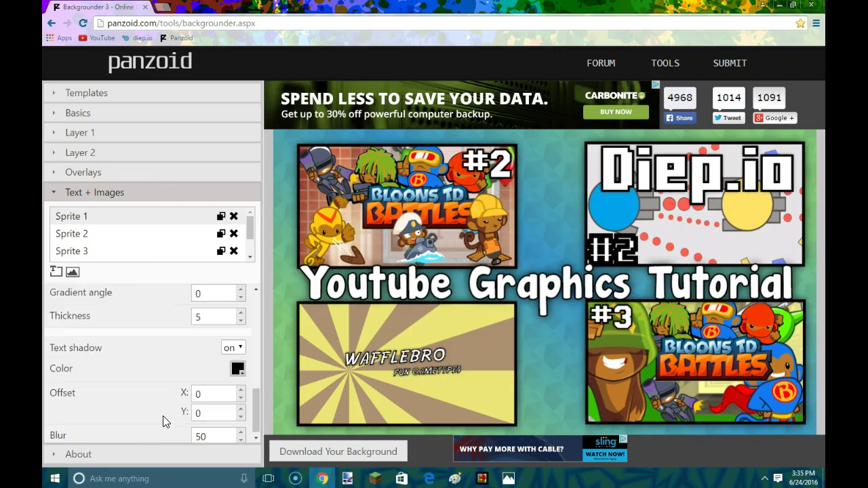
pyautogui.click(335, 455)
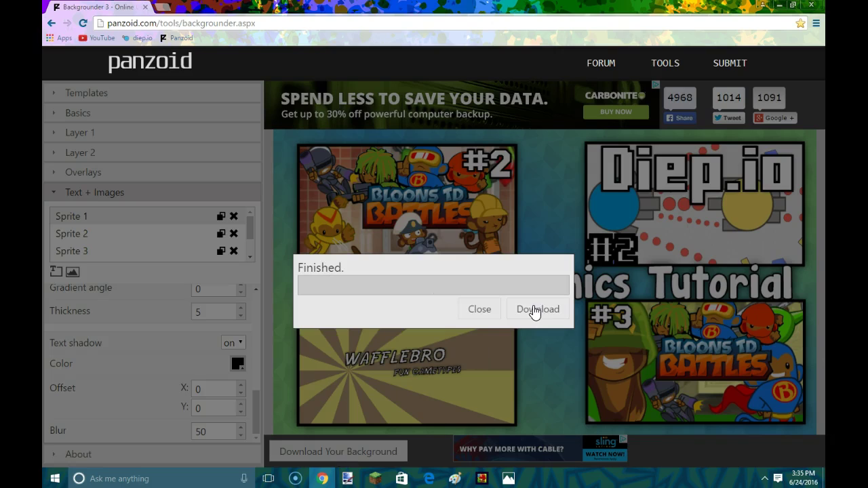
pyautogui.click(535, 312)
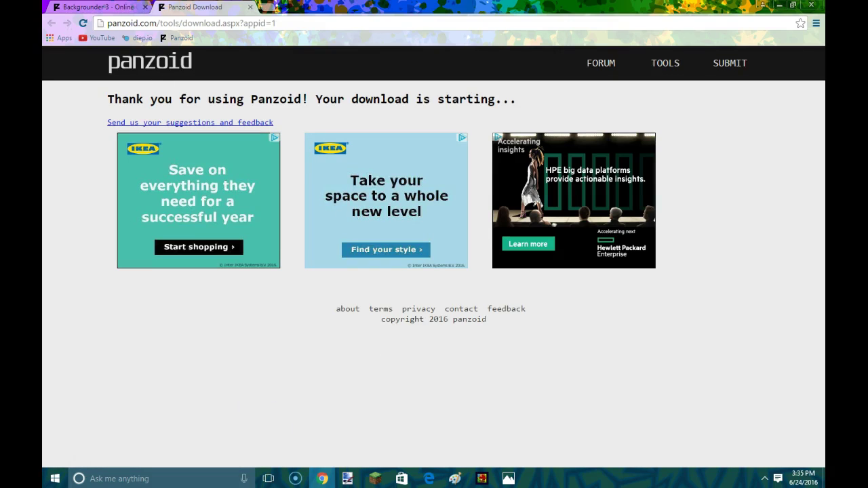
# Return to the Backgrounder 3 page and dismiss its finished-download dialog
pyautogui.click(816, 23)
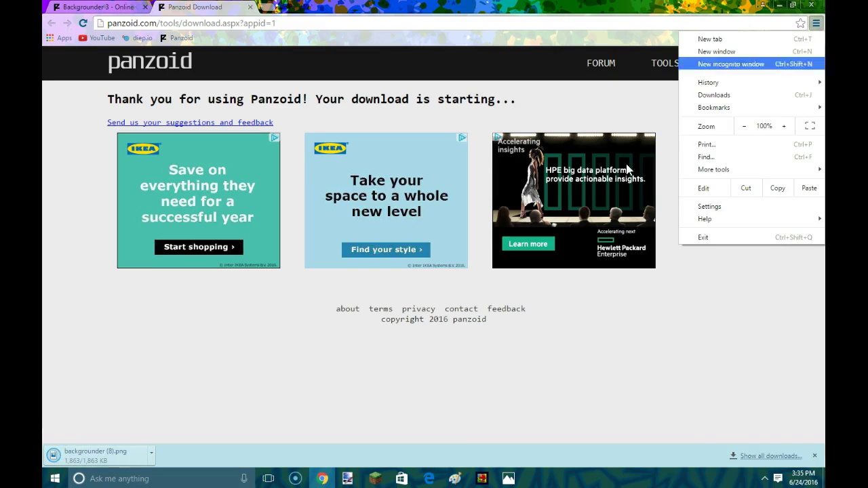
pyautogui.click(154, 407)
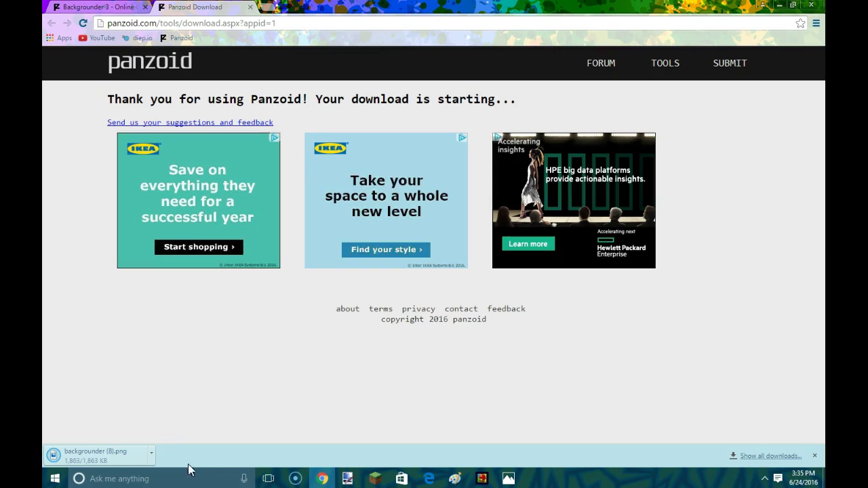
pyautogui.click(115, 6)
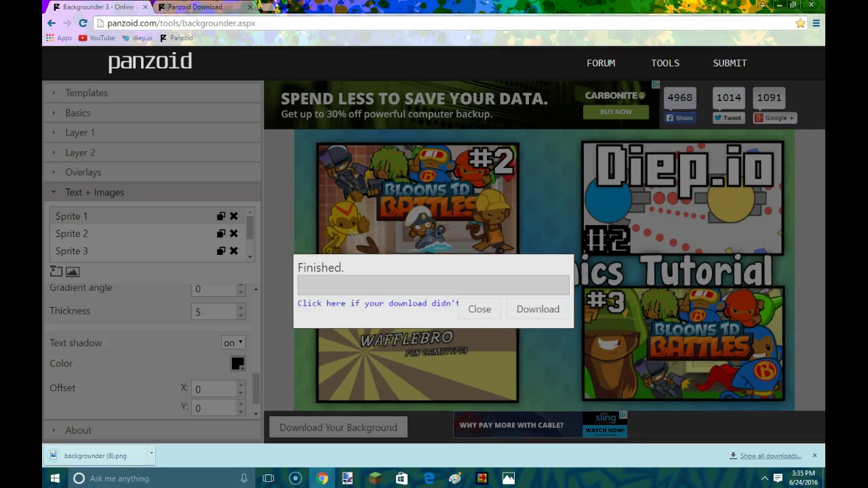
pyautogui.click(483, 313)
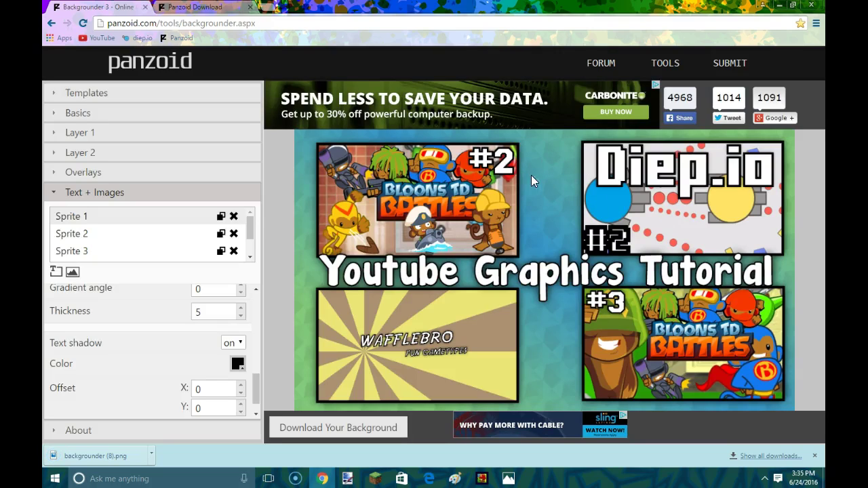
# Replace the Panzoid Download page with a new one, search Google for "pattern cooler" and open Patterncooler.com
pyautogui.click(266, 10)
pyautogui.click(250, 7)
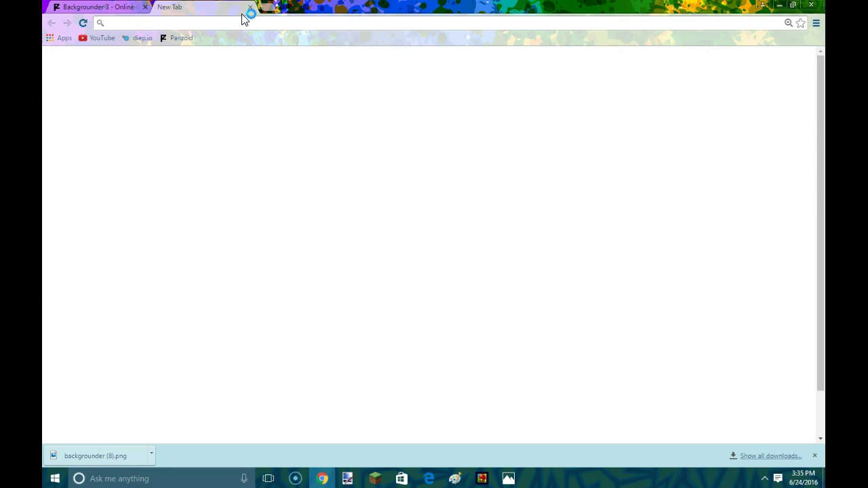
pyautogui.write('pattern cooler')
pyautogui.press('Return')
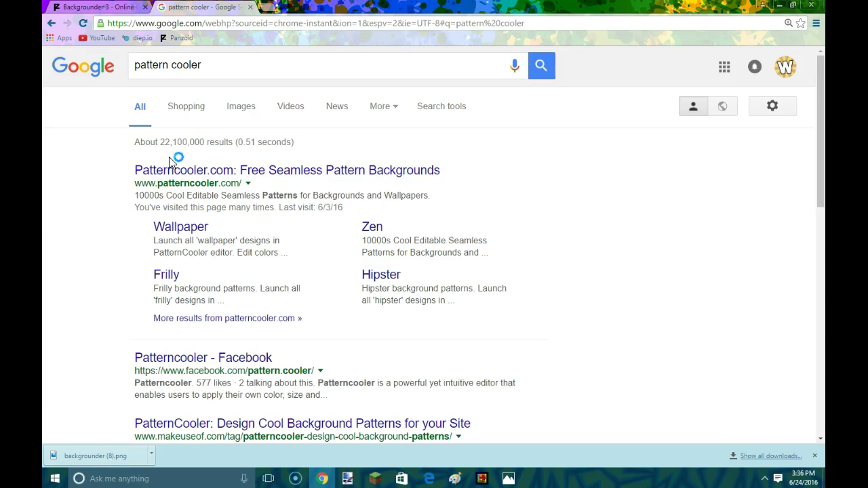
pyautogui.click(167, 169)
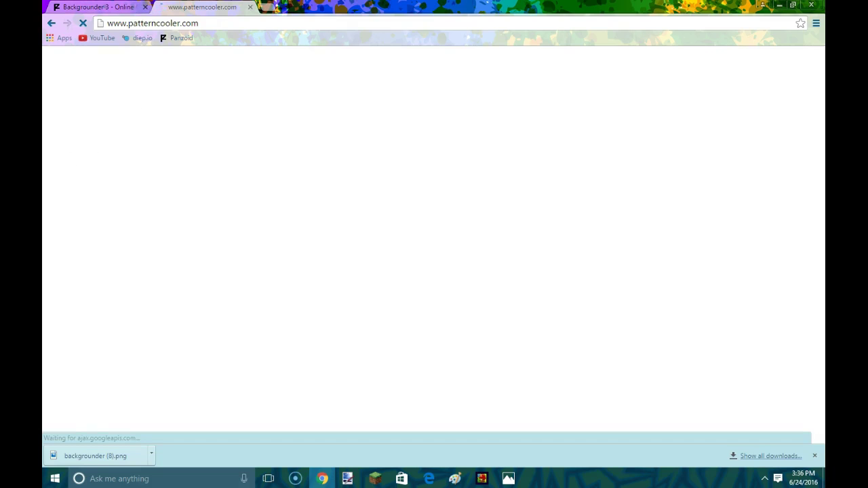
pyautogui.click(94, 6)
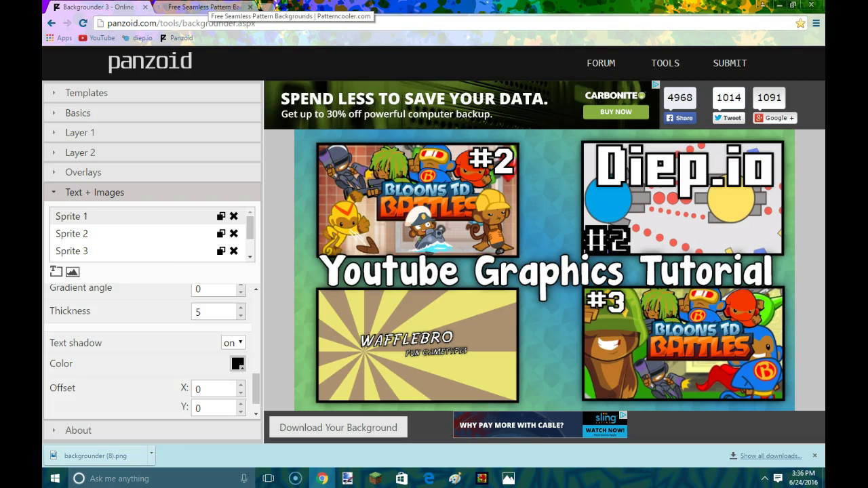
pyautogui.click(203, 7)
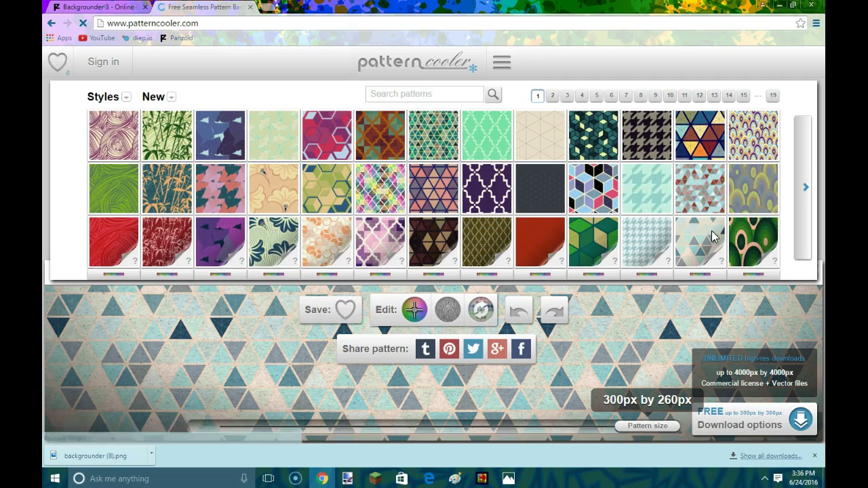
# Choose the green Hexagonal cube mesh pattern and change its first color, the outlines, to black #000000
pyautogui.click(602, 252)
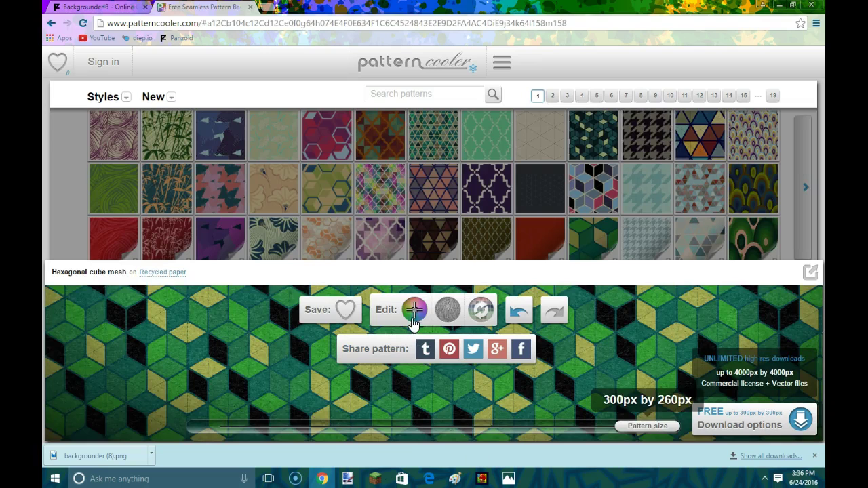
pyautogui.click(414, 312)
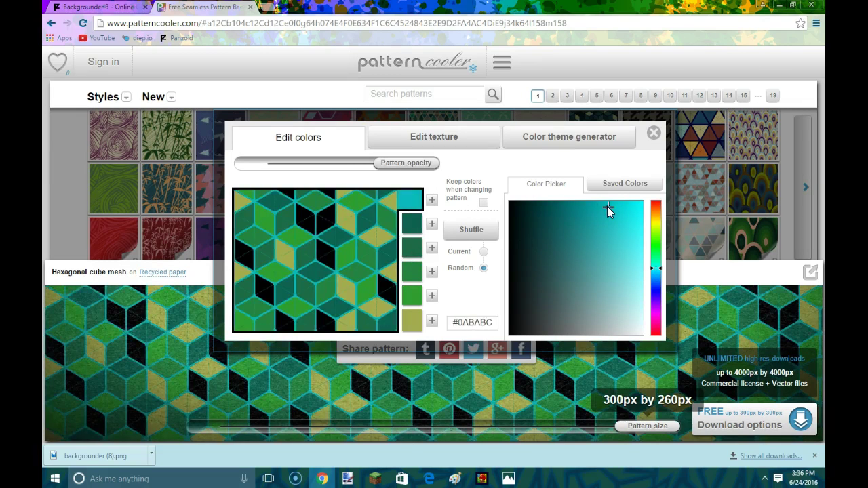
pyautogui.moveTo(607, 207)
pyautogui.mouseDown()
pyautogui.moveTo(556, 209)
pyautogui.moveTo(471, 185)
pyautogui.mouseUp()
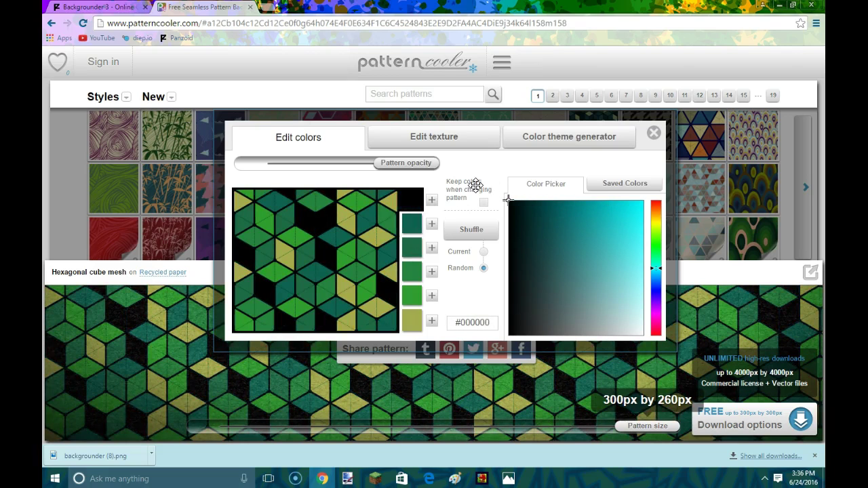
# Change the pattern's second color to lime green #95FF04 and its third color to dark green #036B38
pyautogui.click(409, 224)
pyautogui.moveTo(634, 237)
pyautogui.mouseDown()
pyautogui.moveTo(628, 201)
pyautogui.moveTo(595, 200)
pyautogui.moveTo(642, 202)
pyautogui.mouseUp()
pyautogui.moveTo(656, 246); pyautogui.dragTo(656, 232)
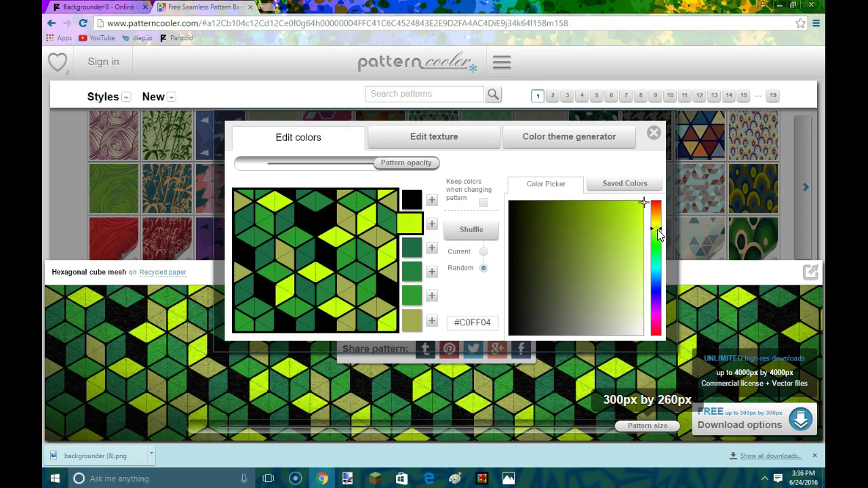
pyautogui.click(410, 248)
pyautogui.click(585, 239)
pyautogui.moveTo(565, 199)
pyautogui.mouseDown()
pyautogui.moveTo(548, 201)
pyautogui.moveTo(565, 203)
pyautogui.mouseUp()
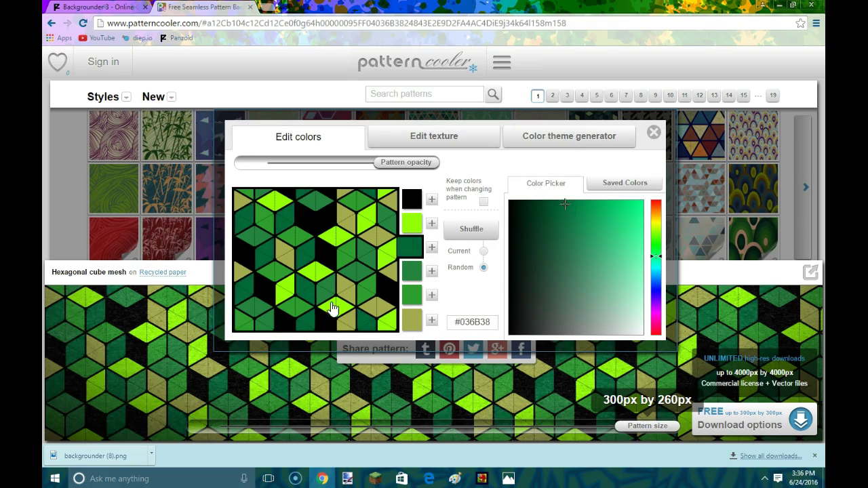
# Change the pattern's fourth color to light green #66C37F and its fifth color to purple #C85CE8
pyautogui.click(409, 271)
pyautogui.moveTo(605, 256); pyautogui.dragTo(611, 273)
pyautogui.click(410, 295)
pyautogui.moveTo(559, 297); pyautogui.dragTo(631, 253)
pyautogui.click(655, 304)
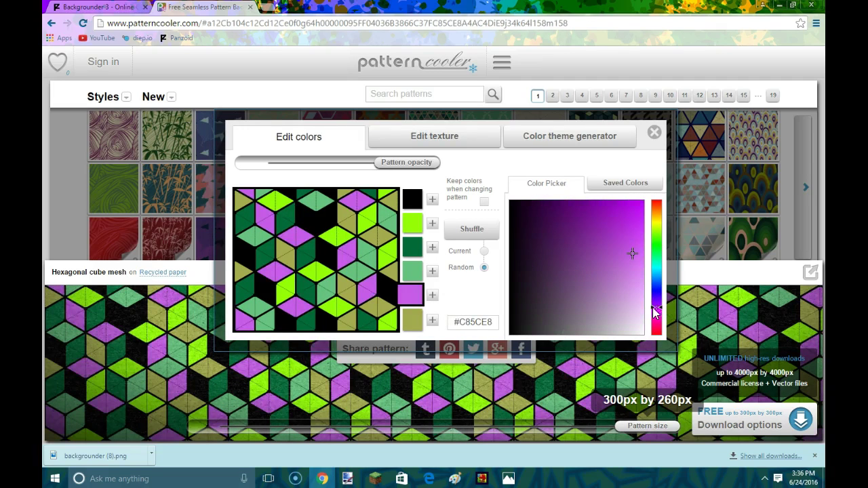
# Change the pattern's sixth color from the palette to bright blue #001FFF
pyautogui.click(413, 319)
pyautogui.click(657, 286)
pyautogui.moveTo(644, 298); pyautogui.dragTo(664, 139)
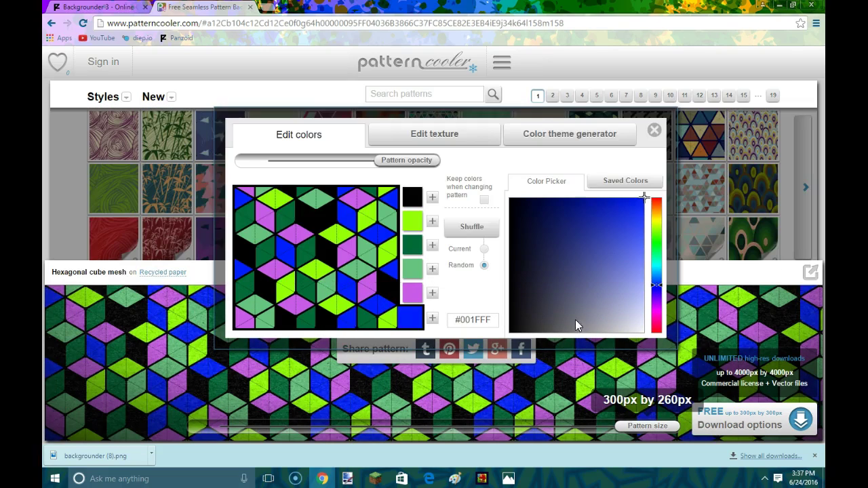
# Try the Old decking texture on the hexagonal cube pattern, and settle on Peeling bark
pyautogui.click(461, 135)
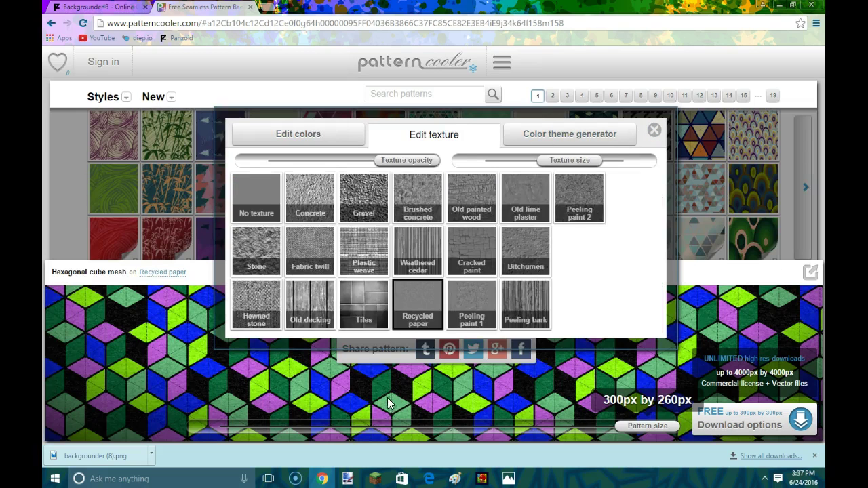
pyautogui.click(313, 319)
pyautogui.click(525, 300)
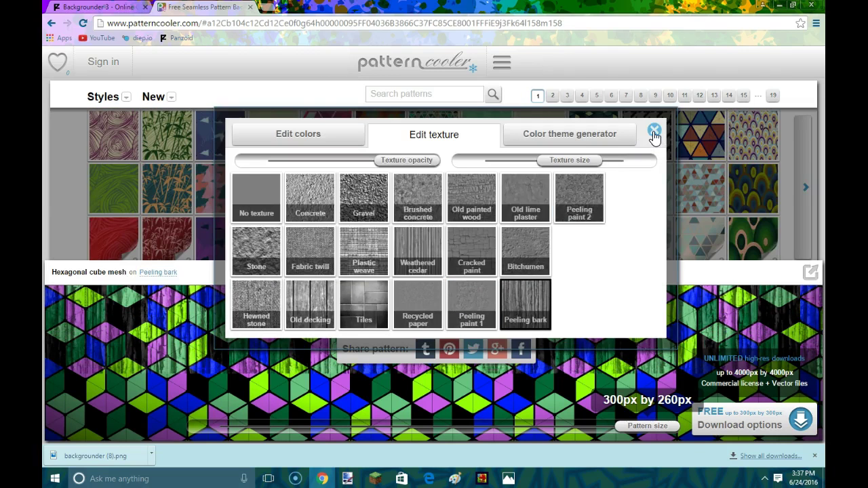
# Close the texture editor, check the seamlessness of the hexagonal cube tile, and download it as a JPG
pyautogui.click(655, 130)
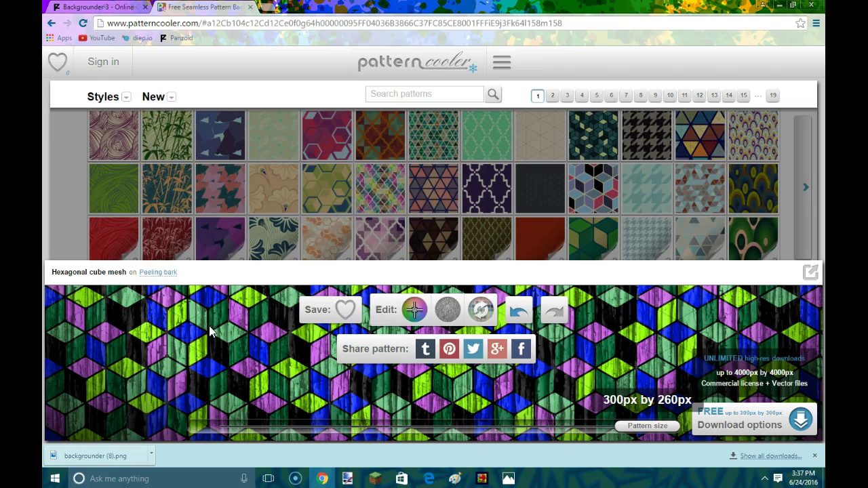
pyautogui.click(721, 421)
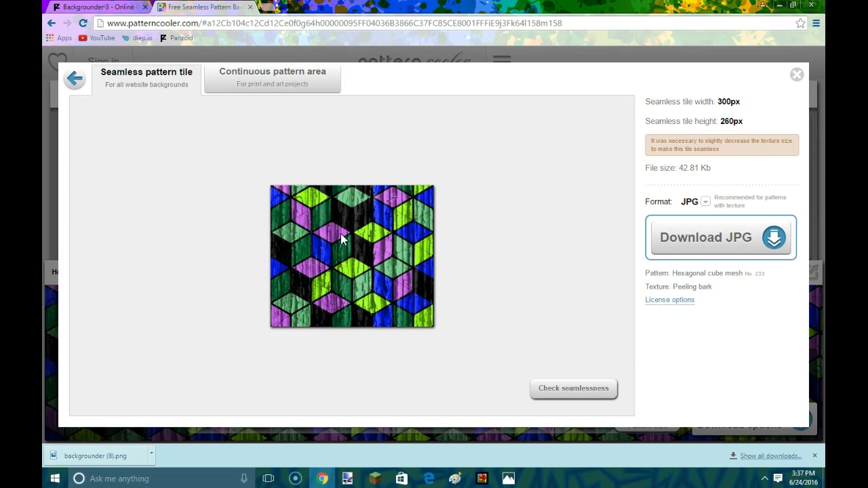
pyautogui.click(561, 394)
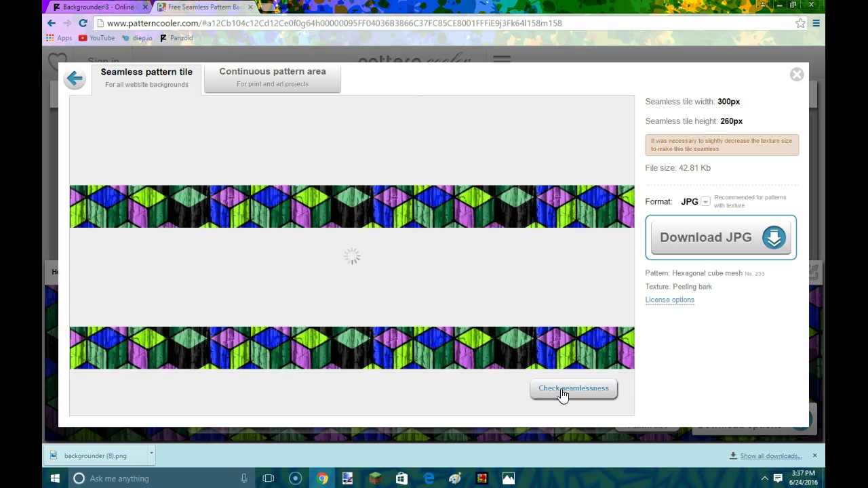
pyautogui.click(717, 237)
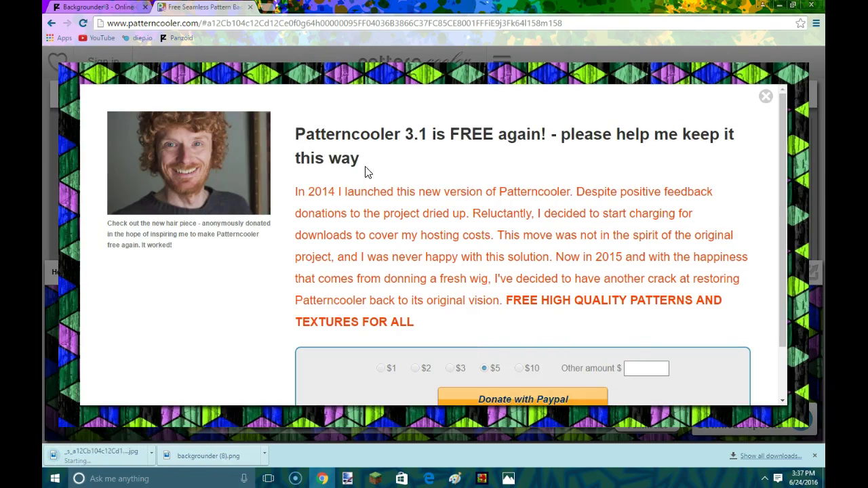
# Open Panzoid Backgrounder in a new browser tab and set the background type to YouTube Thumbnail
pyautogui.click(266, 8)
pyautogui.click(189, 40)
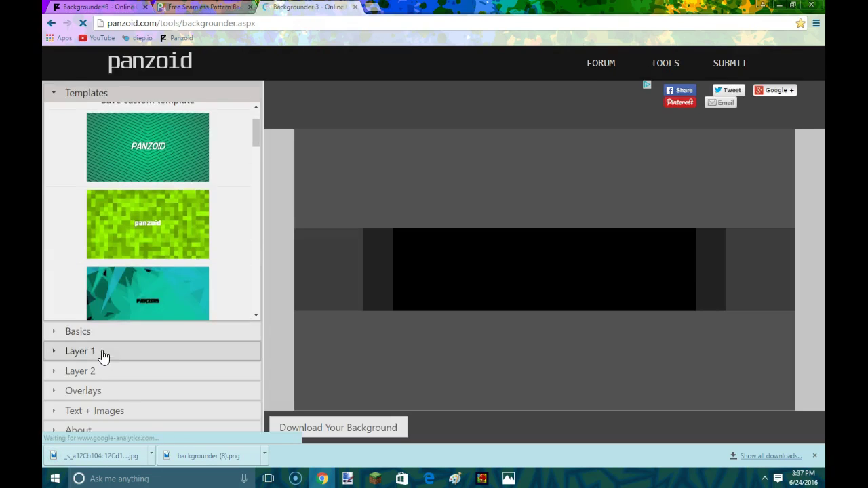
pyautogui.click(102, 353)
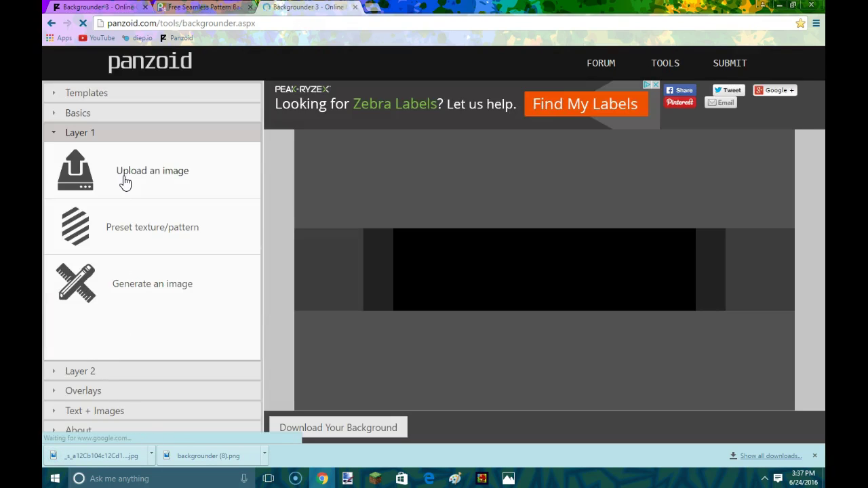
pyautogui.click(124, 180)
pyautogui.click(116, 94)
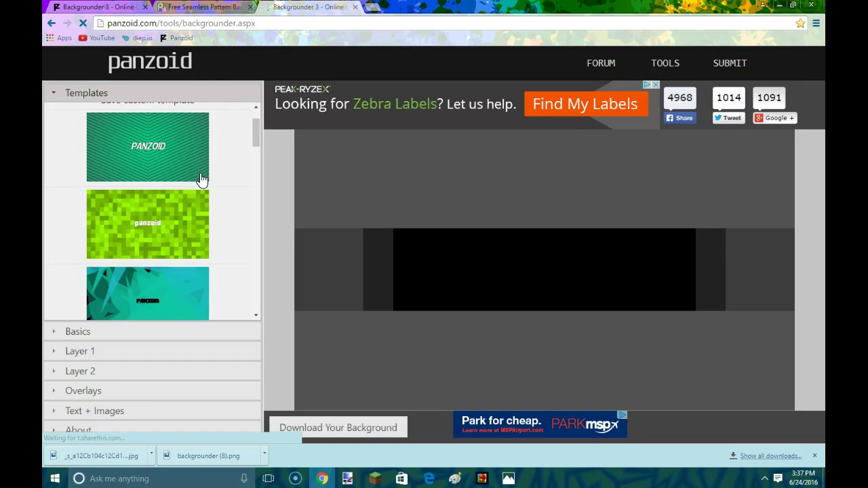
pyautogui.scroll(2, 170, 294)
pyautogui.click(138, 335)
pyautogui.click(177, 132)
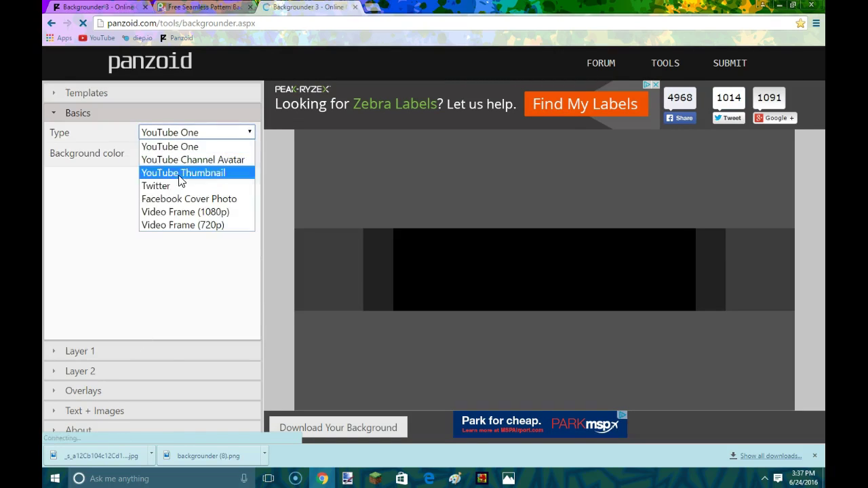
pyautogui.click(182, 171)
# Upload the downloaded hexagonal cube pattern from the Downloads folder as the tiled Layer 1 background image
pyautogui.click(84, 352)
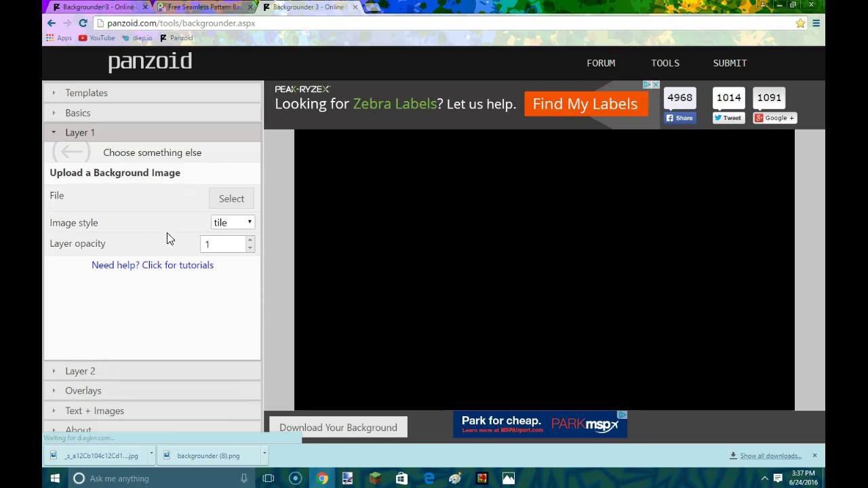
pyautogui.click(219, 203)
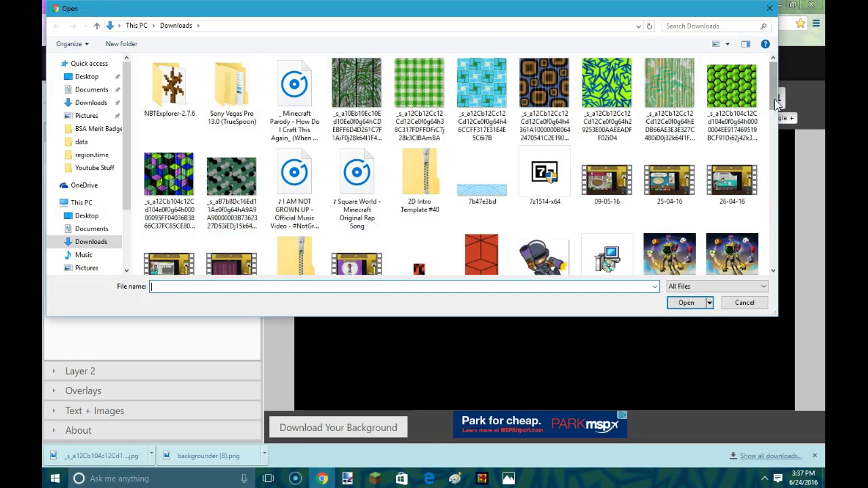
pyautogui.click(168, 184)
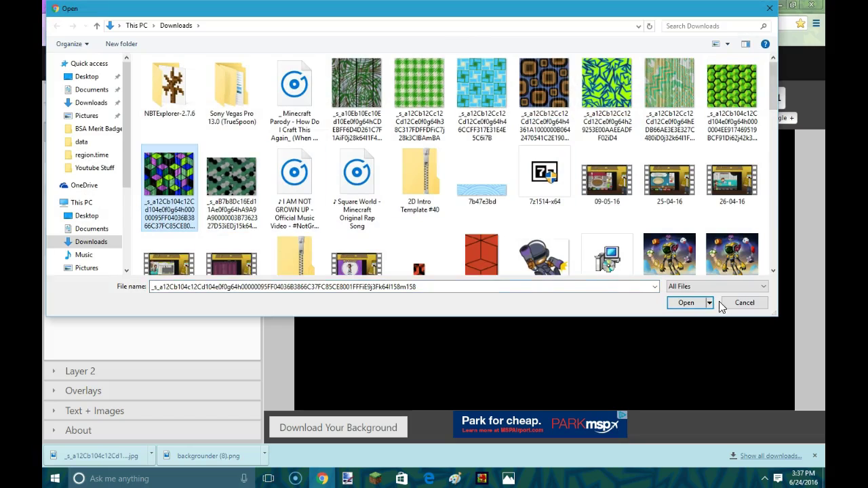
pyautogui.click(685, 304)
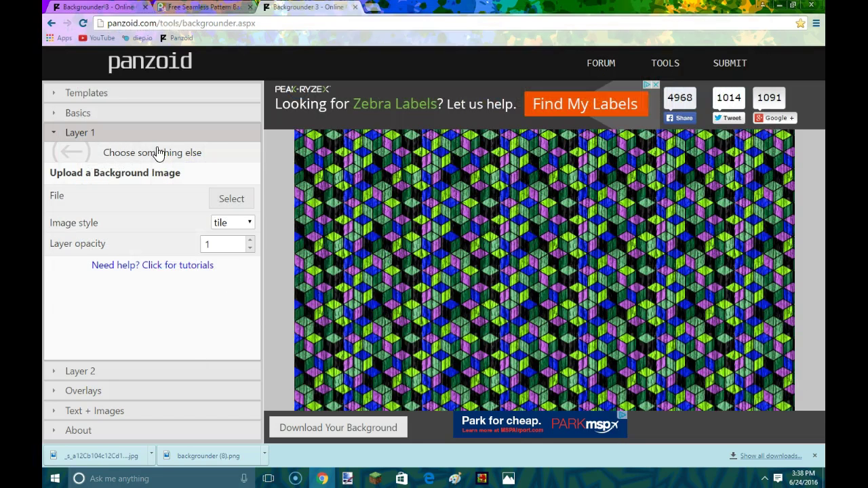
# Close the second Backgrounder tab and the Patterncooler tab, and open the downloaded backgrounder (8).png
pyautogui.click(355, 7)
pyautogui.click(250, 7)
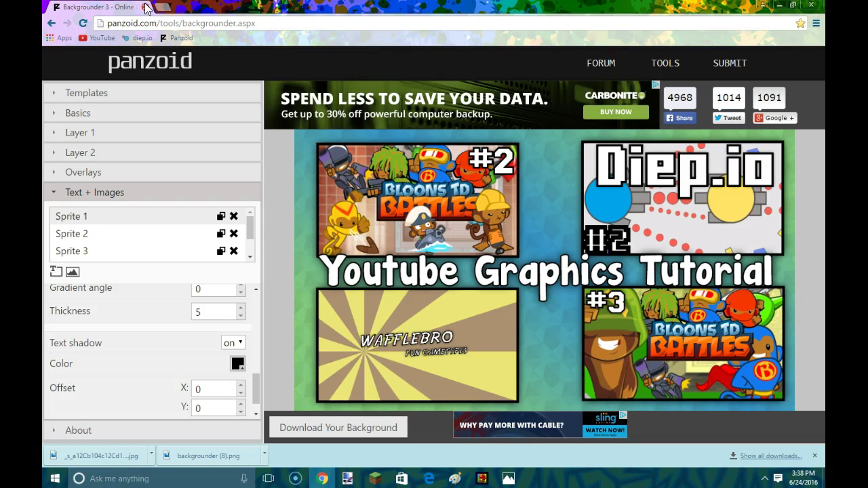
pyautogui.click(223, 459)
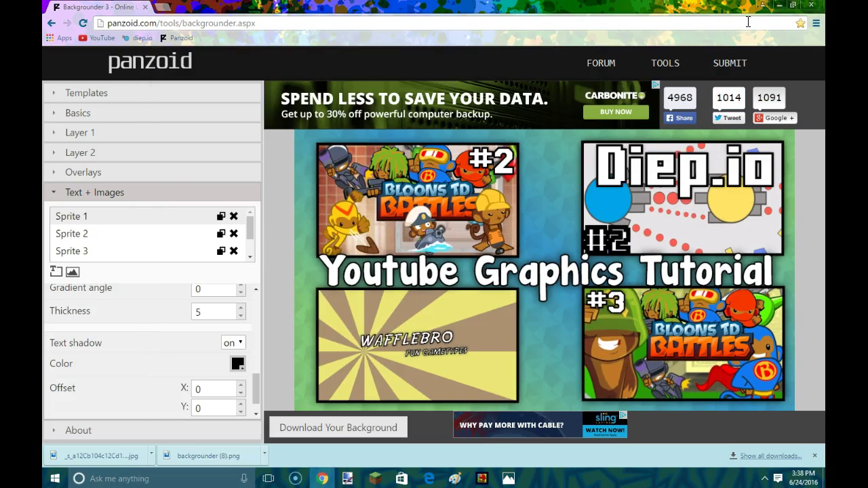
pyautogui.click(702, 25)
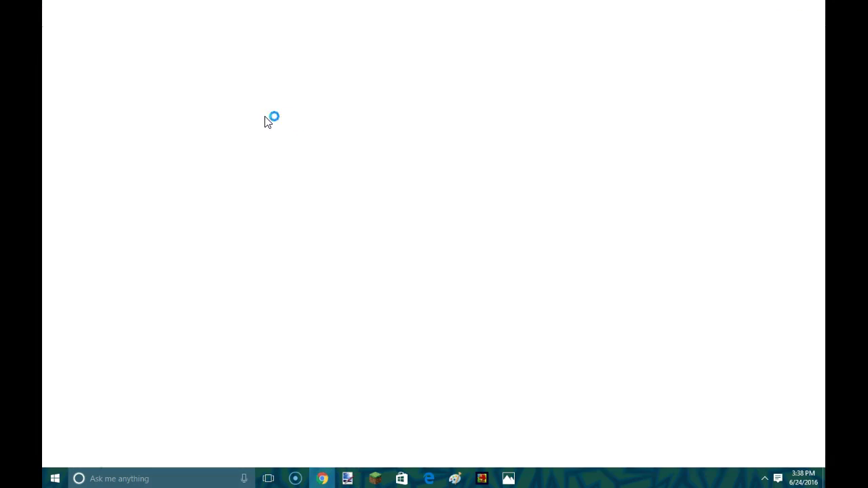
# Open the paint.net website at getpaint.net in a new browser tab
pyautogui.click(163, 7)
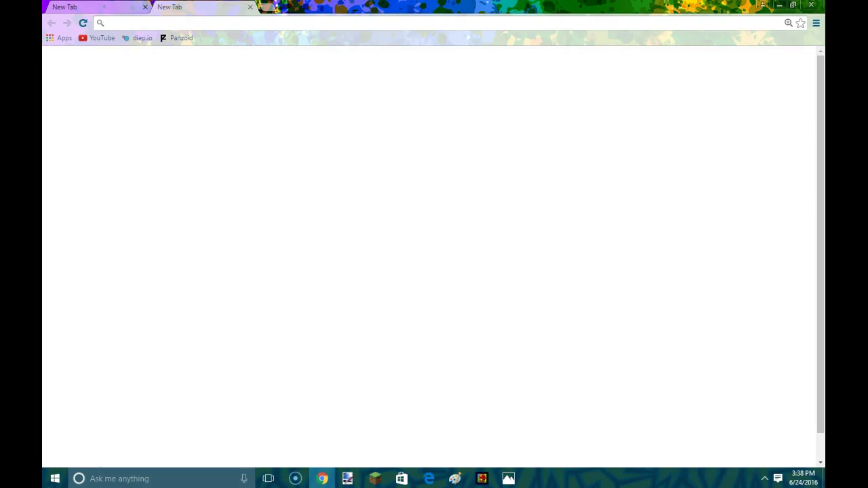
pyautogui.write('getpa')
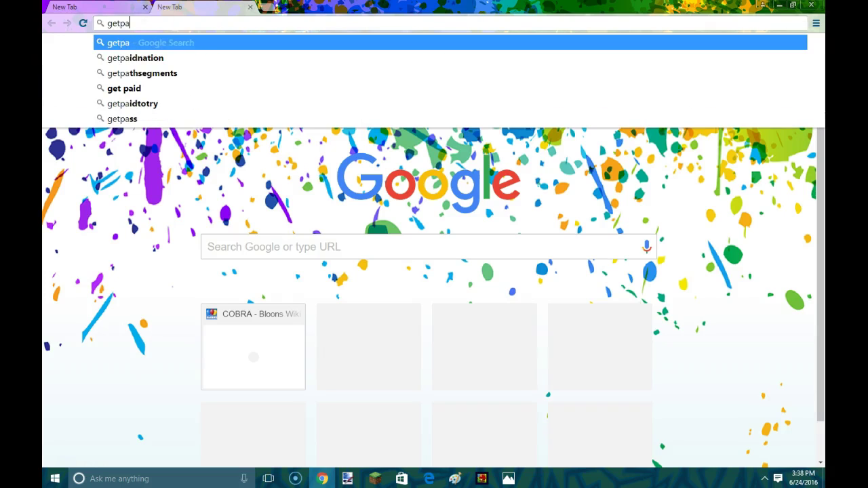
pyautogui.write('int.net')
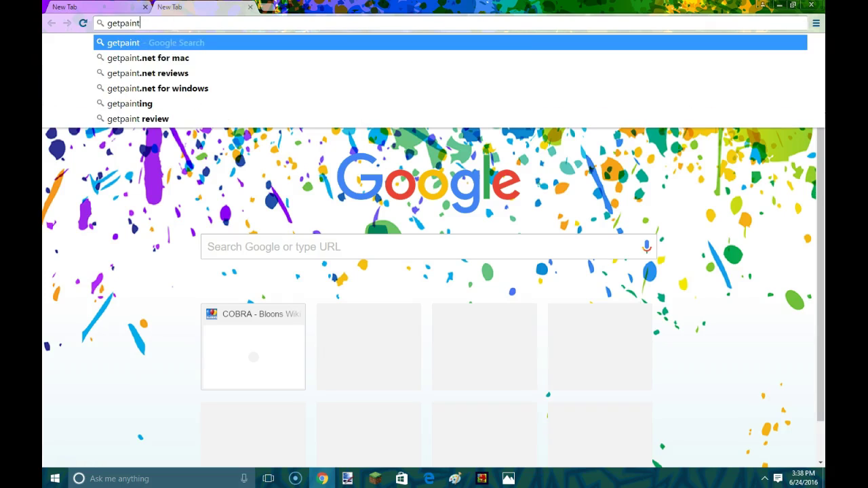
pyautogui.press('Return')
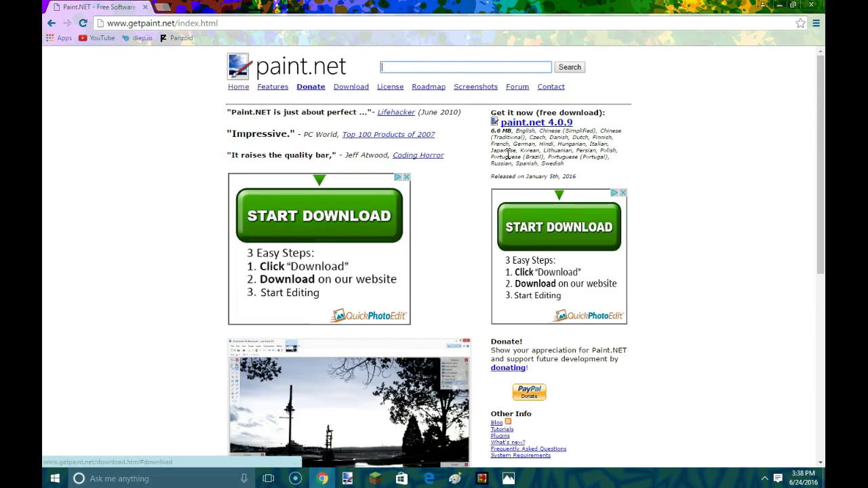
# Go to paint.net's download page and look through its download section
pyautogui.scroll(-1, 481, 155)
pyautogui.scroll(1, 407, 122)
pyautogui.click(345, 89)
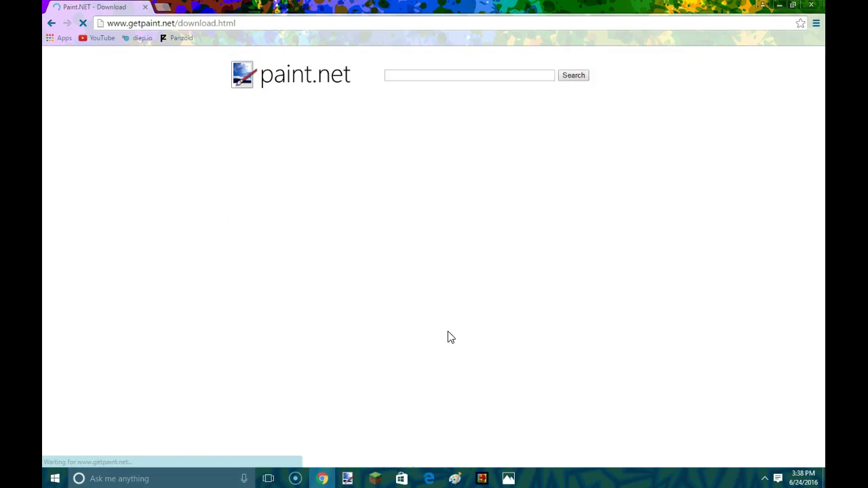
pyautogui.scroll(-5, 201, 291)
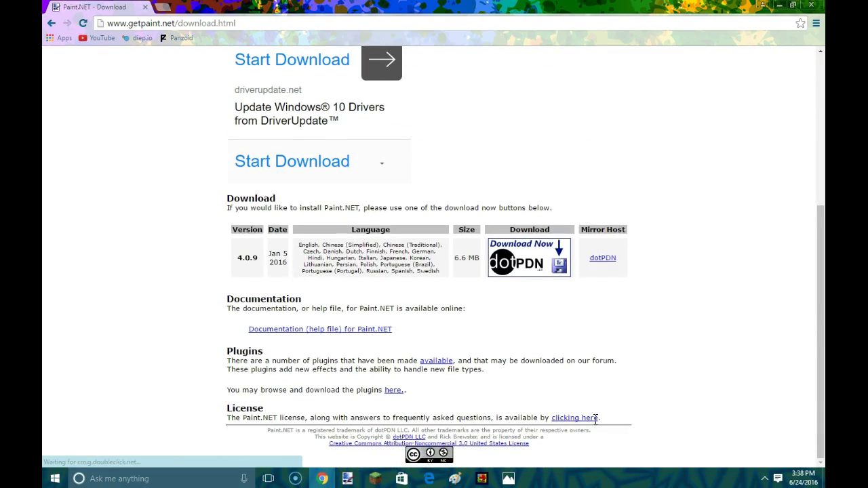
pyautogui.scroll(4, 466, 265)
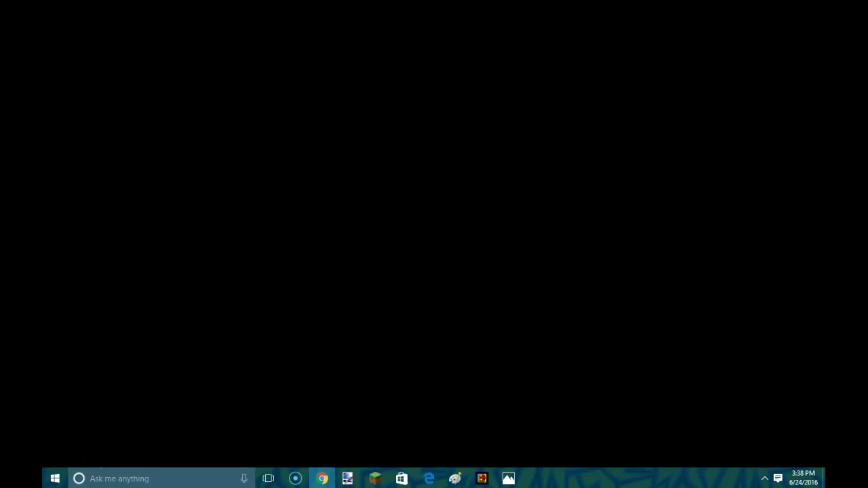
# Close the browser window to return to the desktop
pyautogui.hotkey('alt', 'F4')
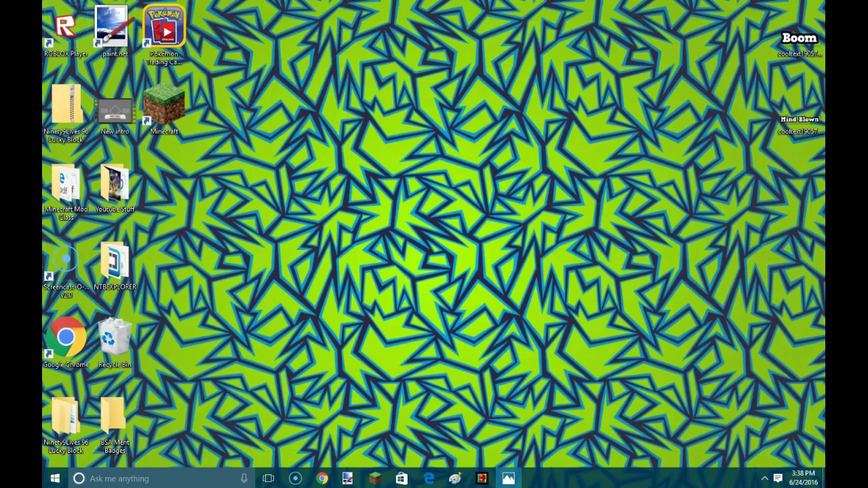
pyautogui.moveTo(163, 74); pyautogui.dragTo(615, 293)
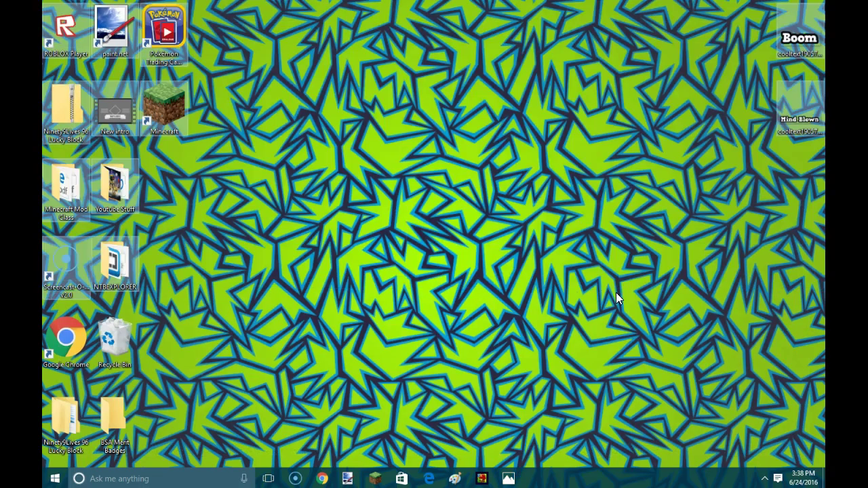